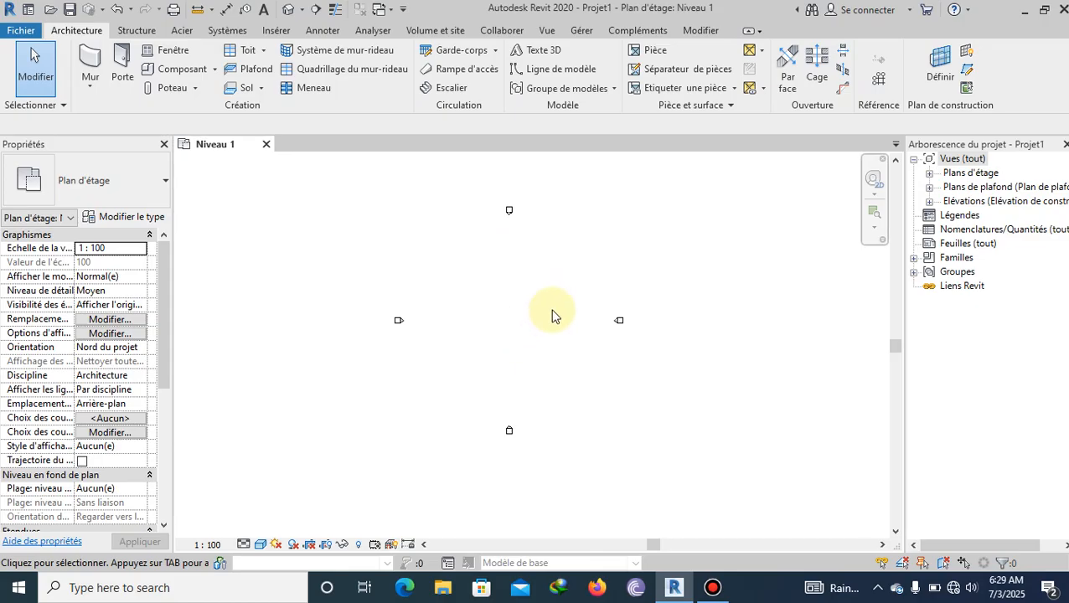
- Draw a vertical Générique - 200 mm wall about 27000 mm long between the elevation markers on Niveau 1
{"action": "left_click", "coordinate": [80, 65]}
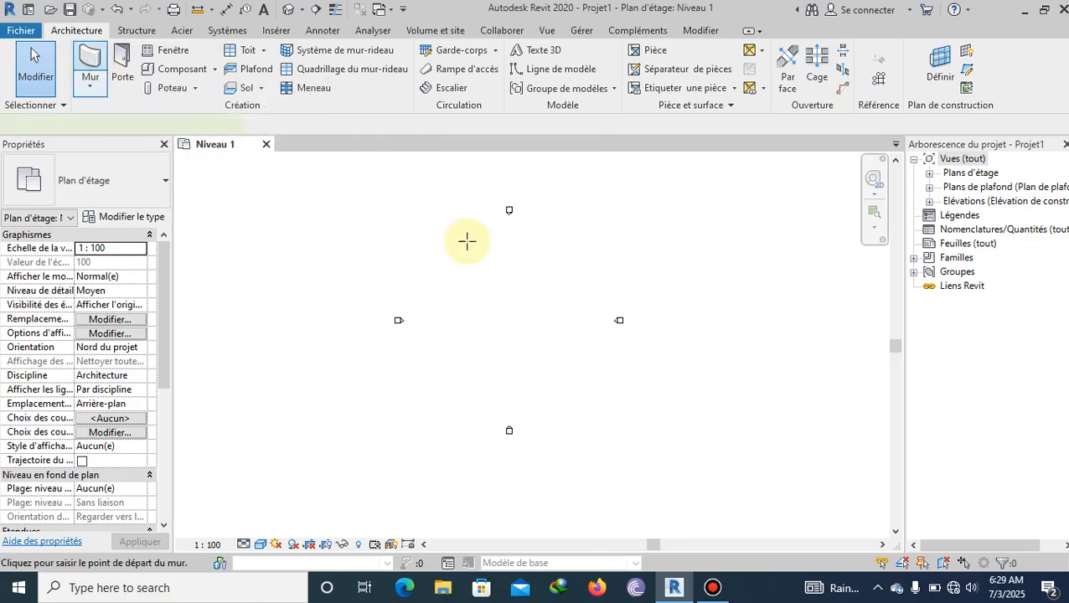
{"action": "left_click", "coordinate": [429, 257]}
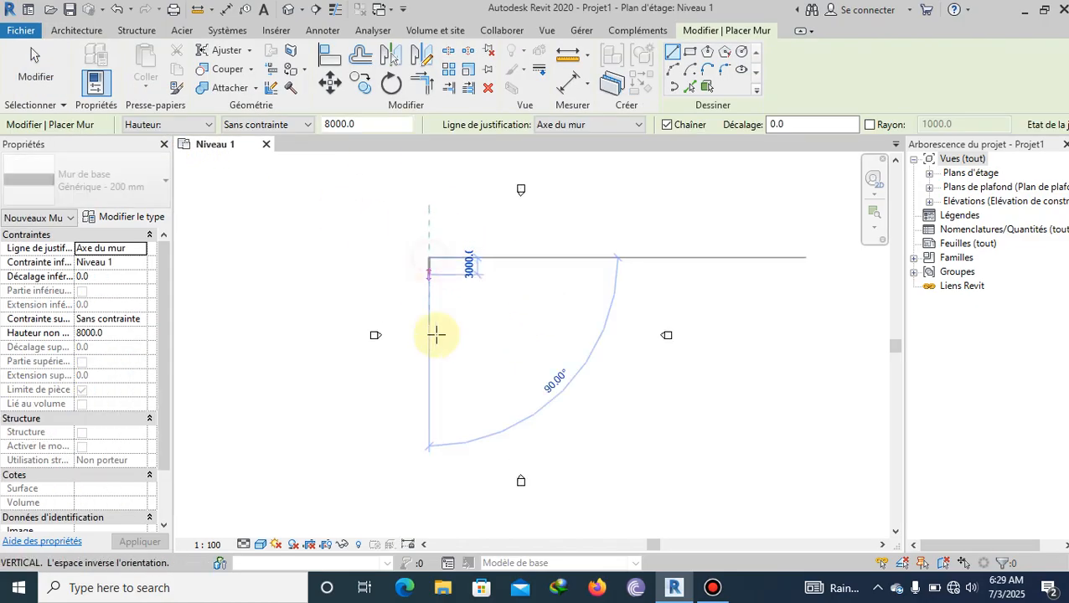
{"action": "left_click", "coordinate": [434, 410]}
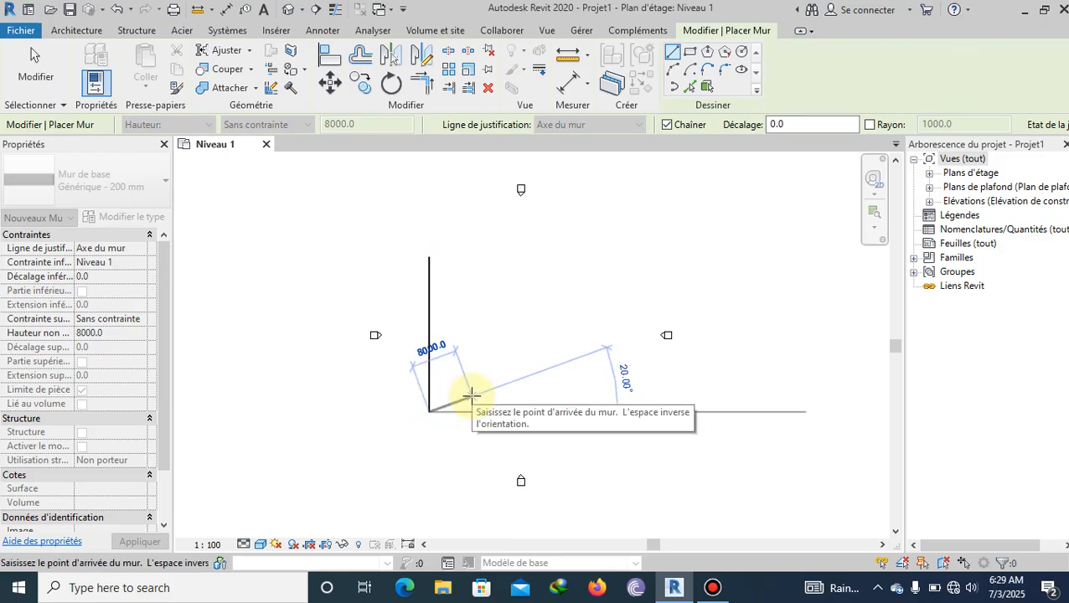
{"action": "key", "text": "Escape"}
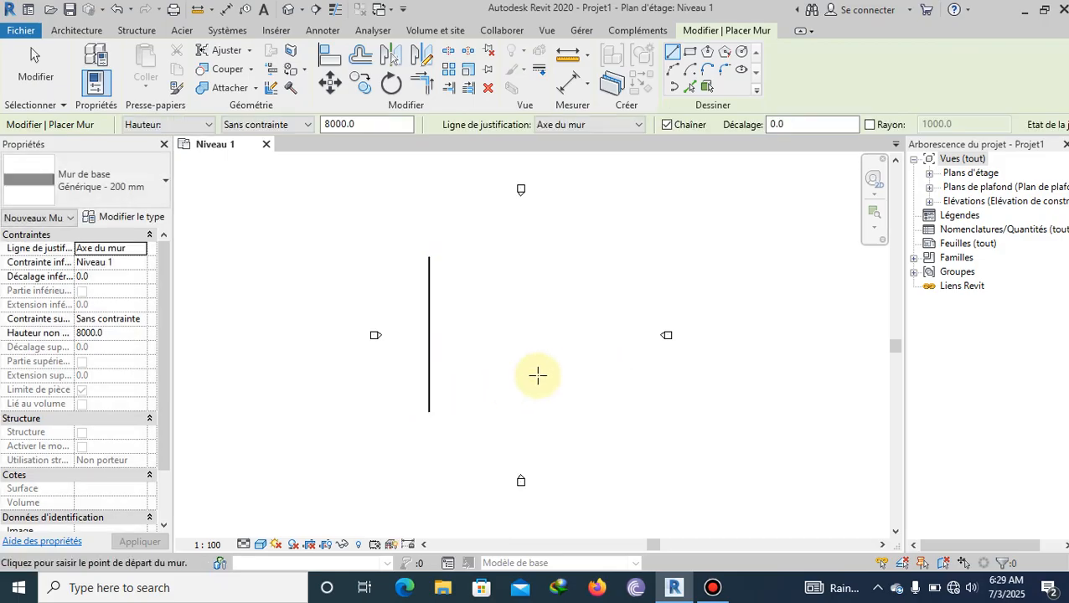
{"action": "key", "text": "Escape"}
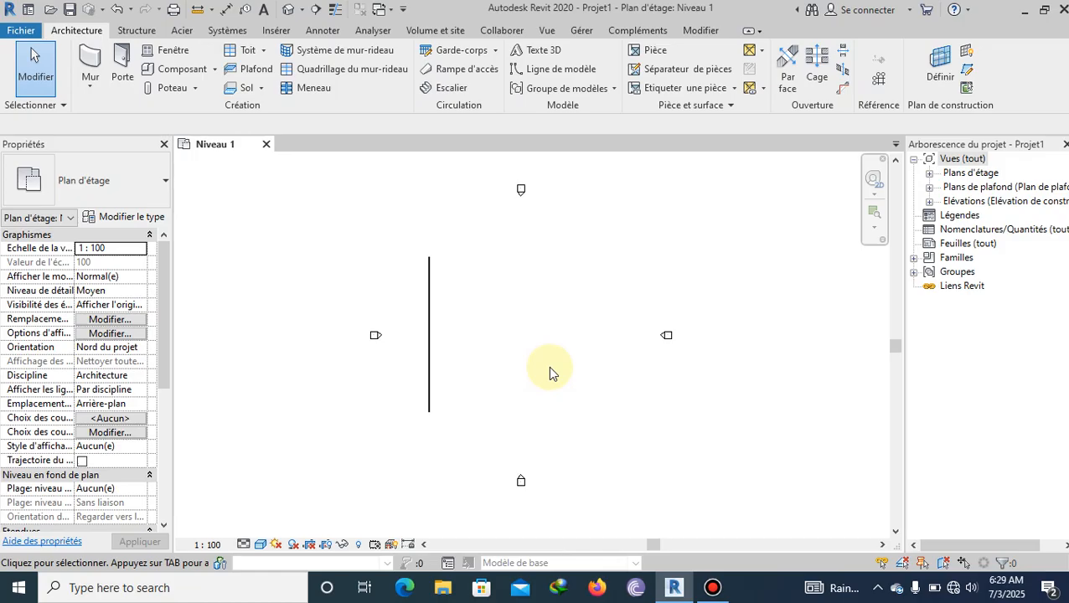
- Move the wall by its midpoint to a spot outside the elevation markers, below and left of the west marker
{"action": "left_click", "coordinate": [701, 36]}
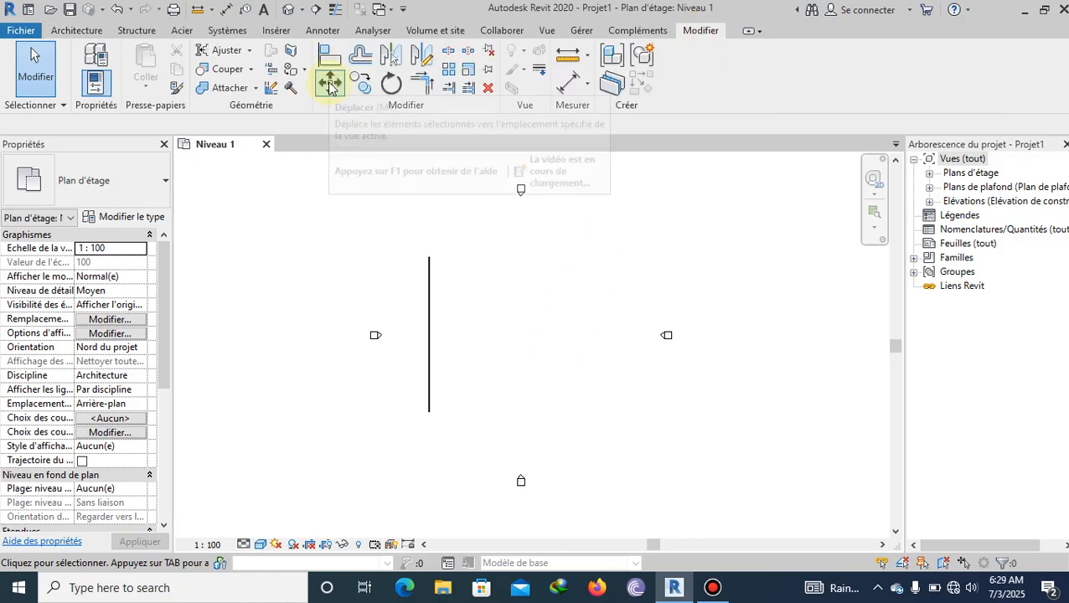
{"action": "left_click", "coordinate": [330, 86]}
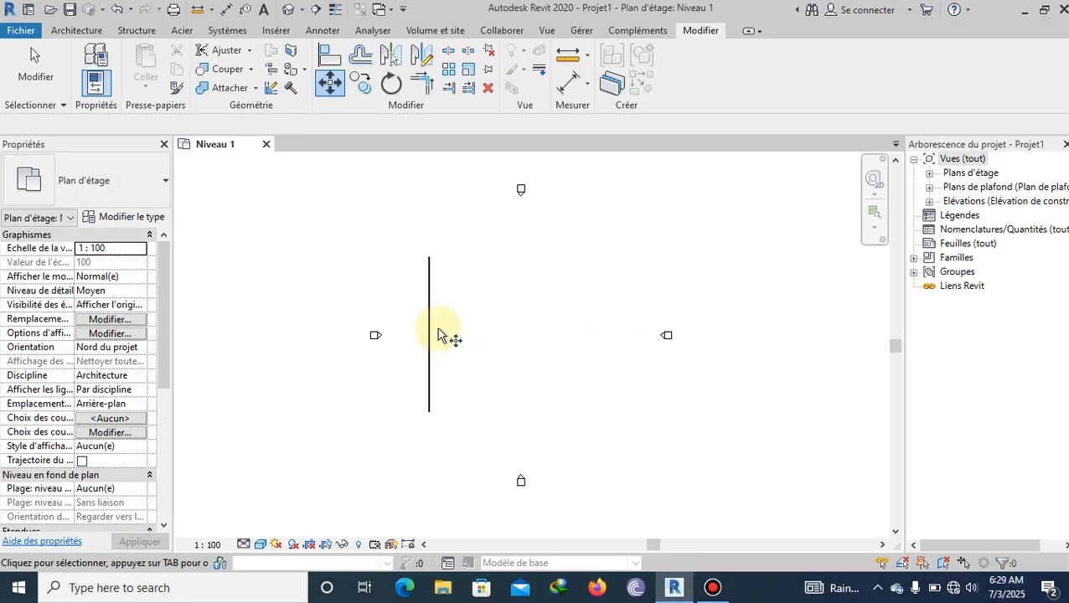
{"action": "scroll", "coordinate": [435, 277], "scroll_direction": "up", "scroll_amount": 1}
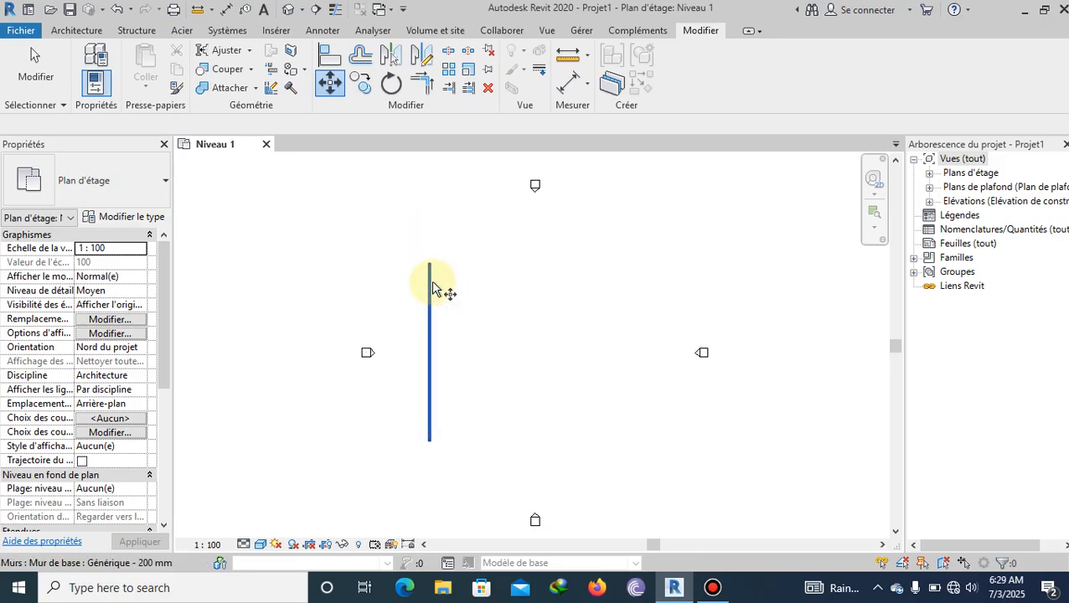
{"action": "left_click", "coordinate": [431, 282]}
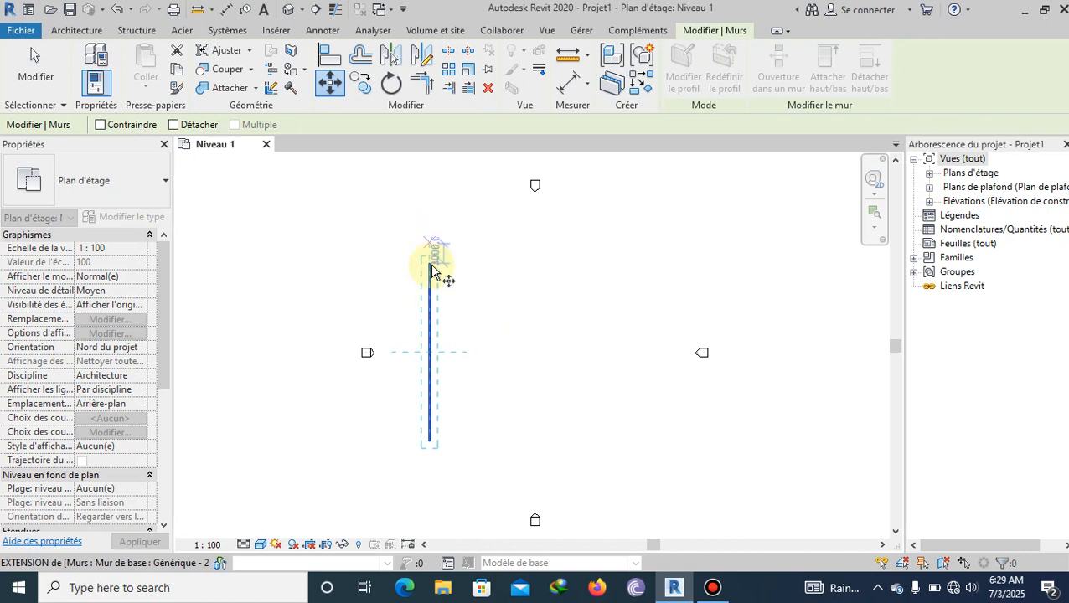
{"action": "scroll", "coordinate": [440, 444], "scroll_direction": "up", "scroll_amount": 2}
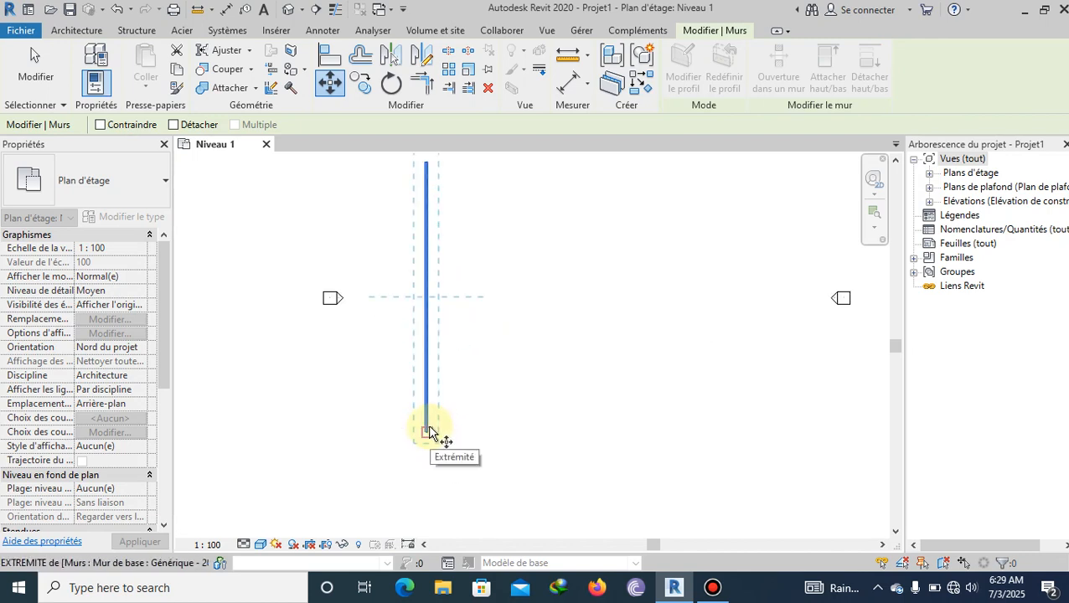
{"action": "scroll", "coordinate": [429, 432], "scroll_direction": "down", "scroll_amount": 1}
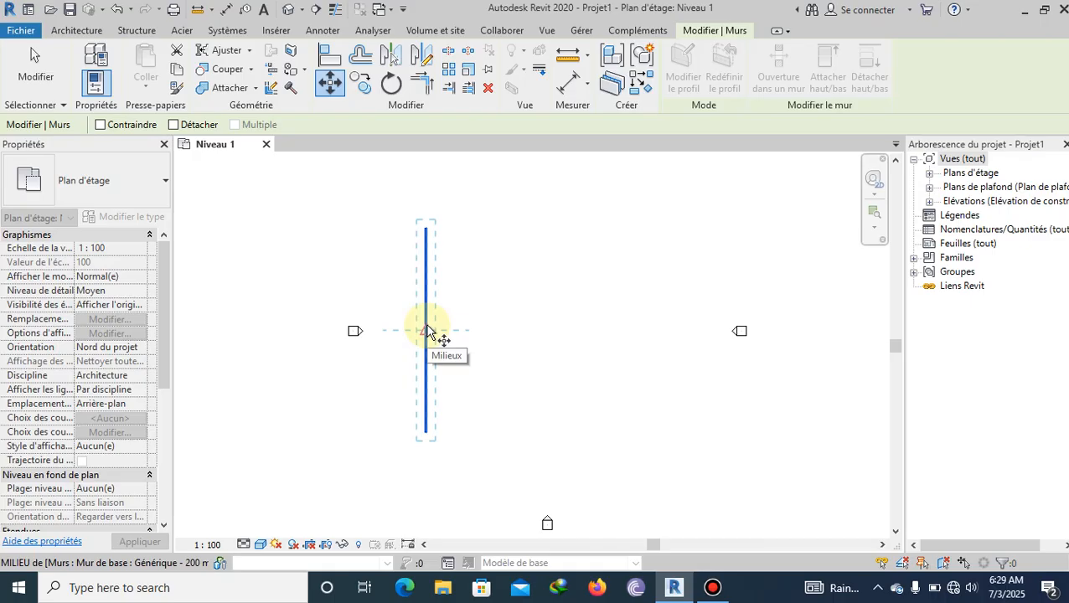
{"action": "left_click", "coordinate": [427, 331]}
{"action": "scroll", "coordinate": [549, 370], "scroll_direction": "down", "scroll_amount": 2}
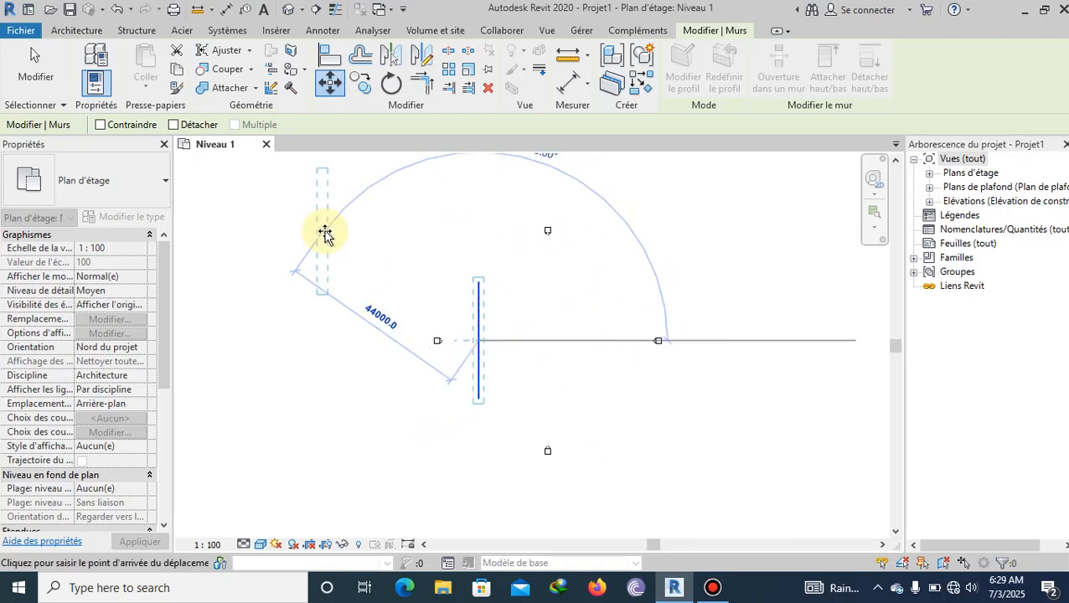
{"action": "left_click", "coordinate": [322, 434]}
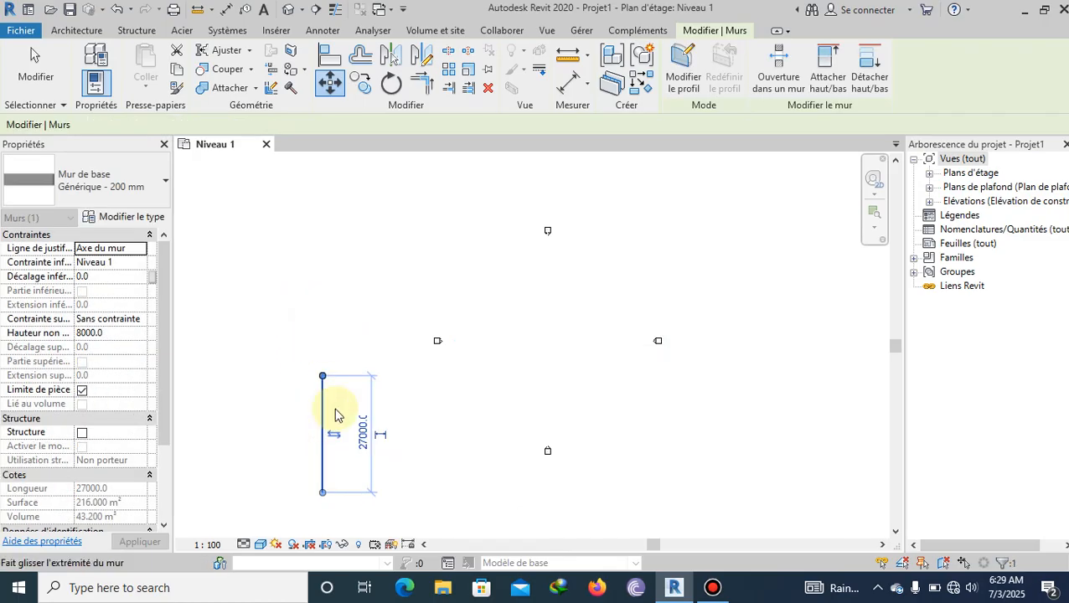
- Move the wall by its midpoint about 48000 mm at 32° back between the elevation markers
{"action": "left_click", "coordinate": [329, 81]}
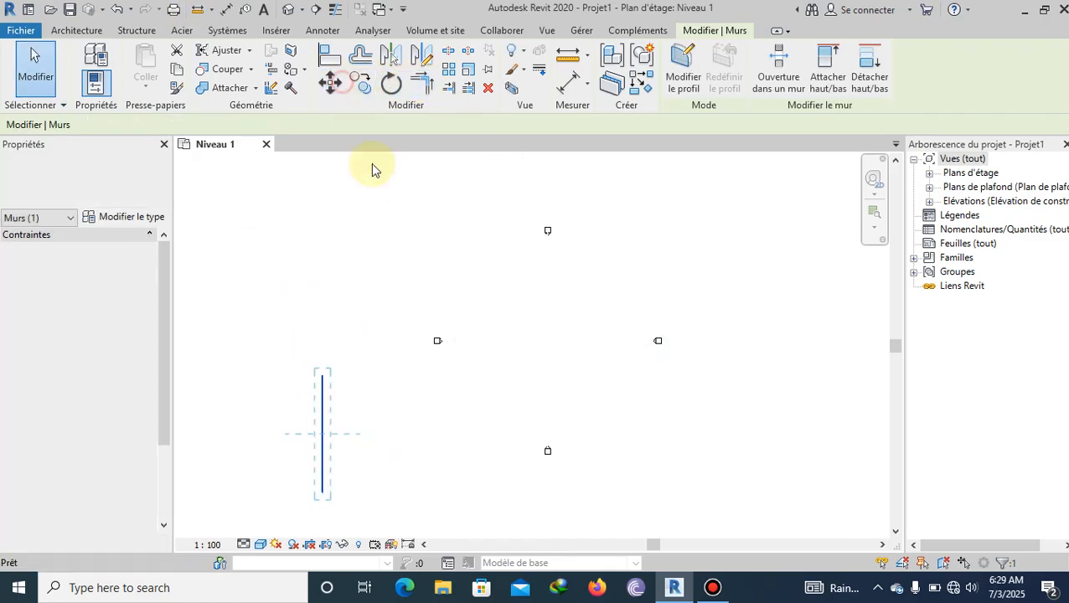
{"action": "left_click", "coordinate": [323, 433]}
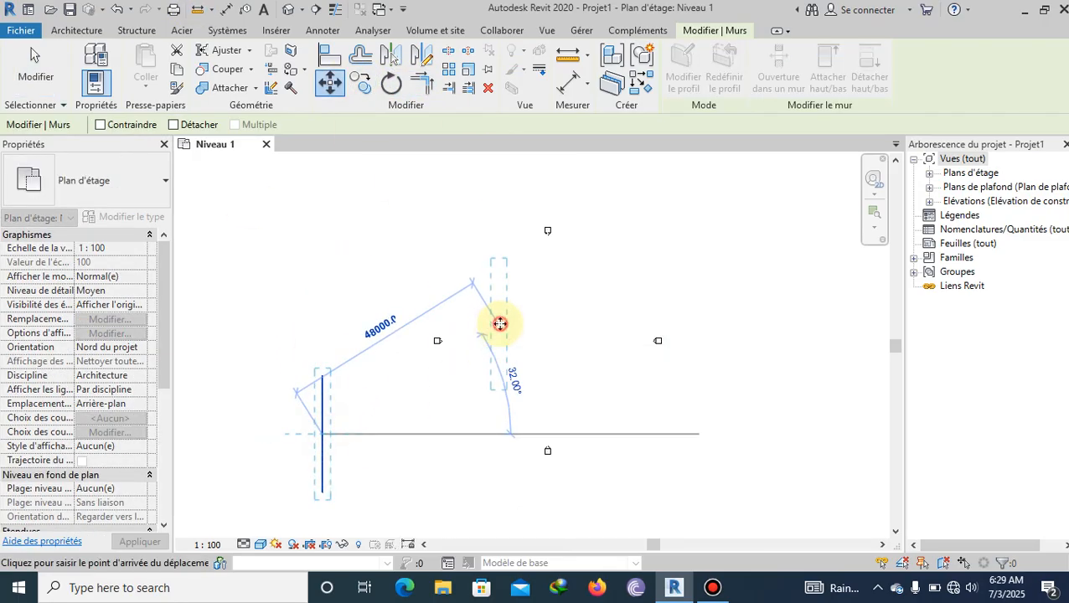
{"action": "left_click", "coordinate": [501, 325]}
- Enable the Contraindre option and move the wall horizontally from its midpoint to well left of the west elevation marker
{"action": "left_click", "coordinate": [330, 80]}
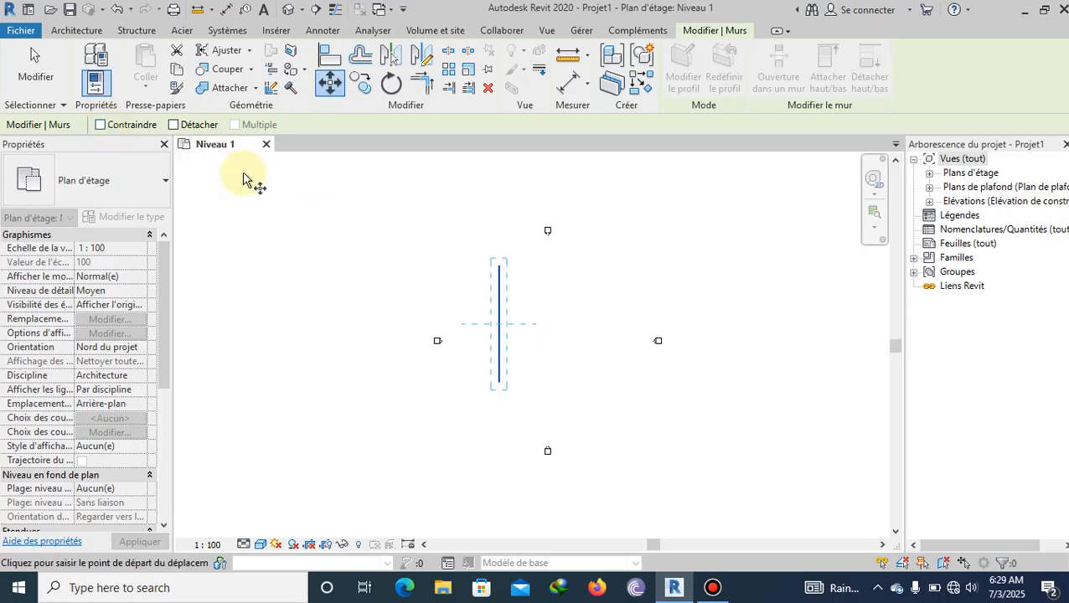
{"action": "left_click", "coordinate": [101, 125]}
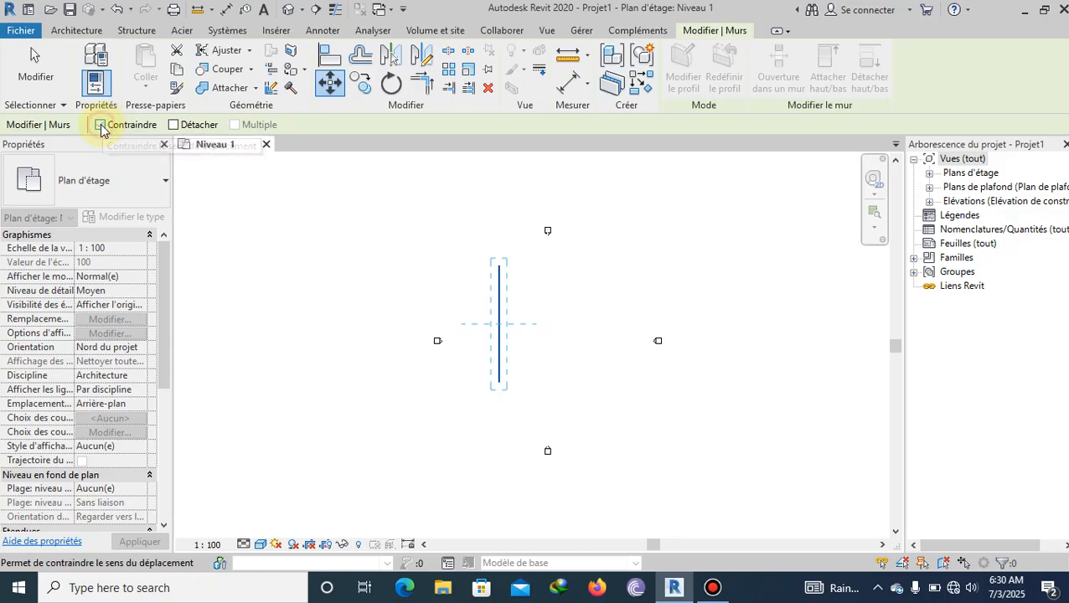
{"action": "left_click", "coordinate": [501, 324]}
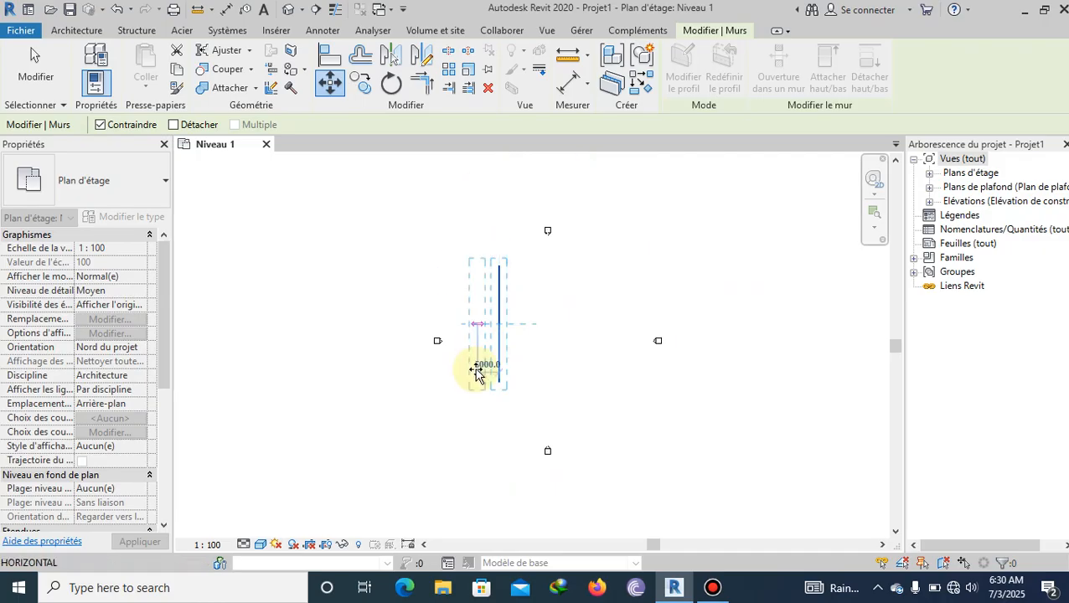
{"action": "left_click", "coordinate": [231, 321]}
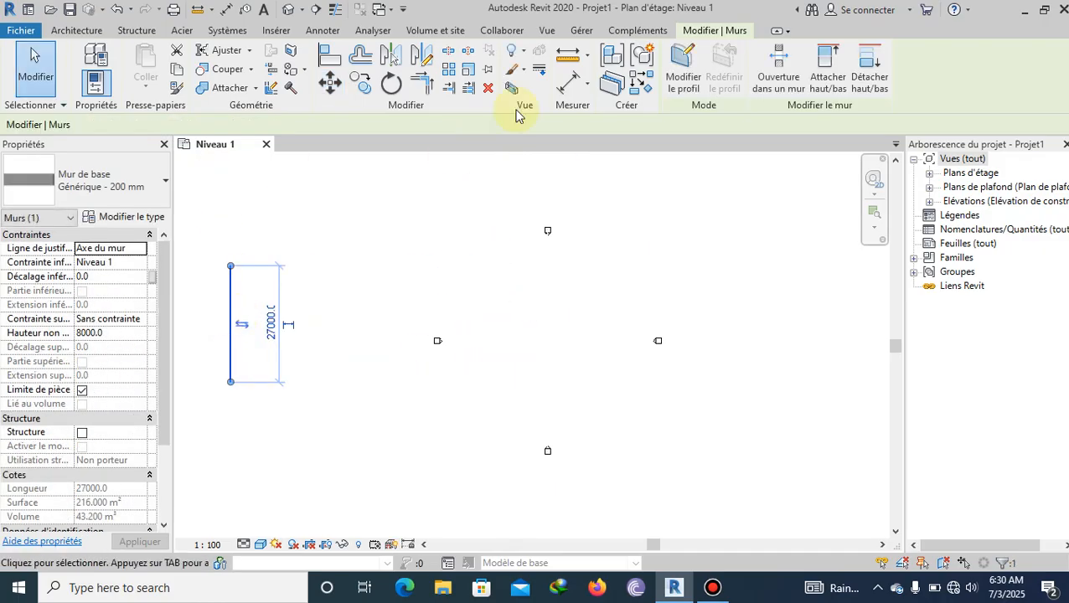
- With the constraint kept on, move the wall about 67000 mm horizontally to the right, between the elevation markers
{"action": "left_click", "coordinate": [329, 82]}
{"action": "left_click", "coordinate": [231, 324]}
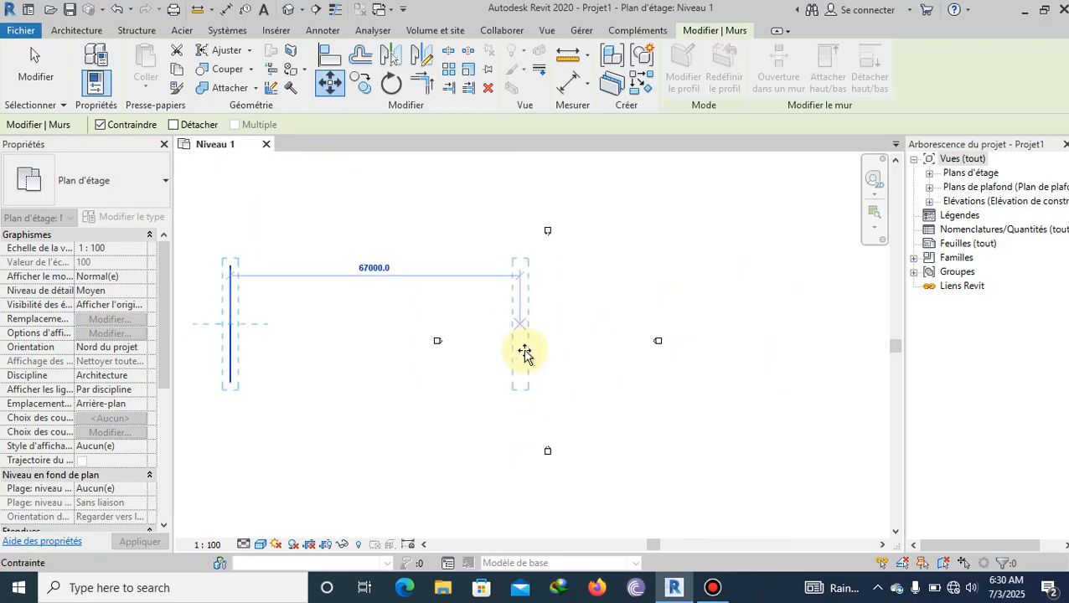
{"action": "left_click", "coordinate": [524, 350]}
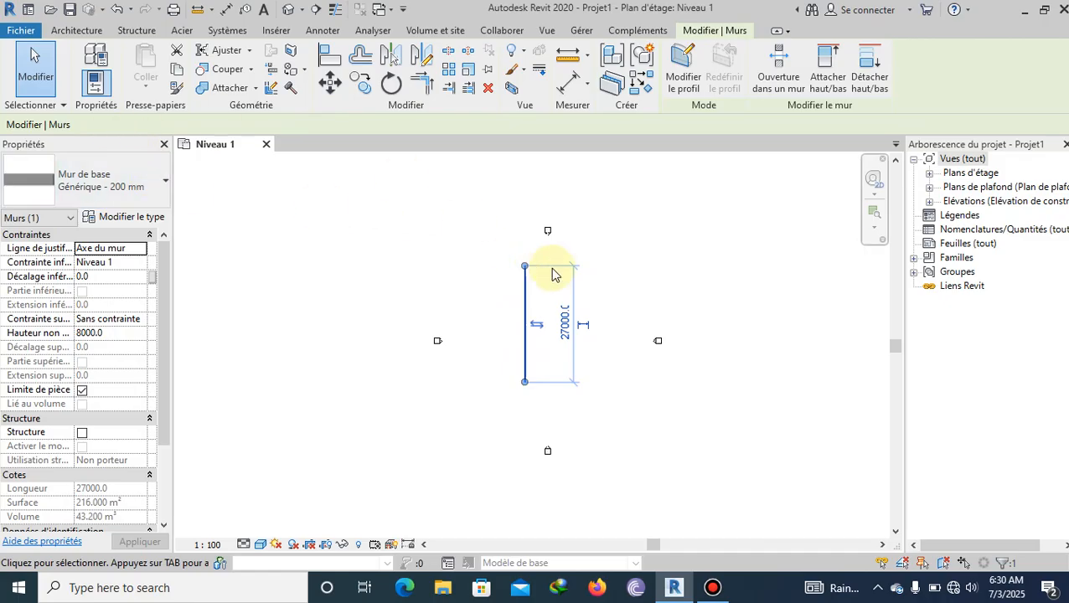
- Disable the Contraindre option and move the wall by its midpoint about 9000 mm to the left
{"action": "left_click", "coordinate": [330, 81]}
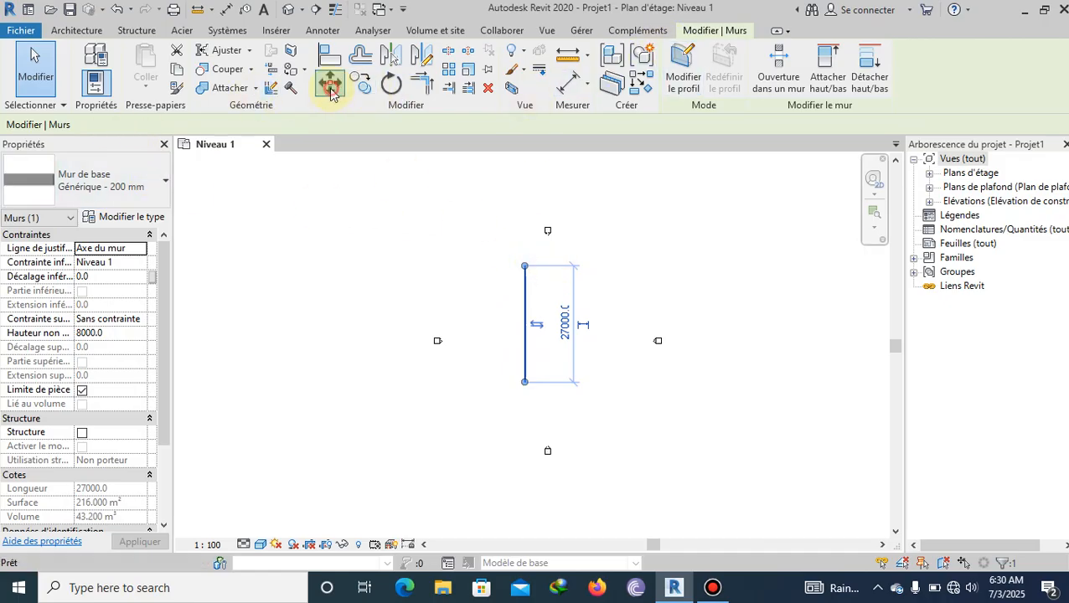
{"action": "left_click", "coordinate": [119, 125]}
{"action": "left_click", "coordinate": [526, 324]}
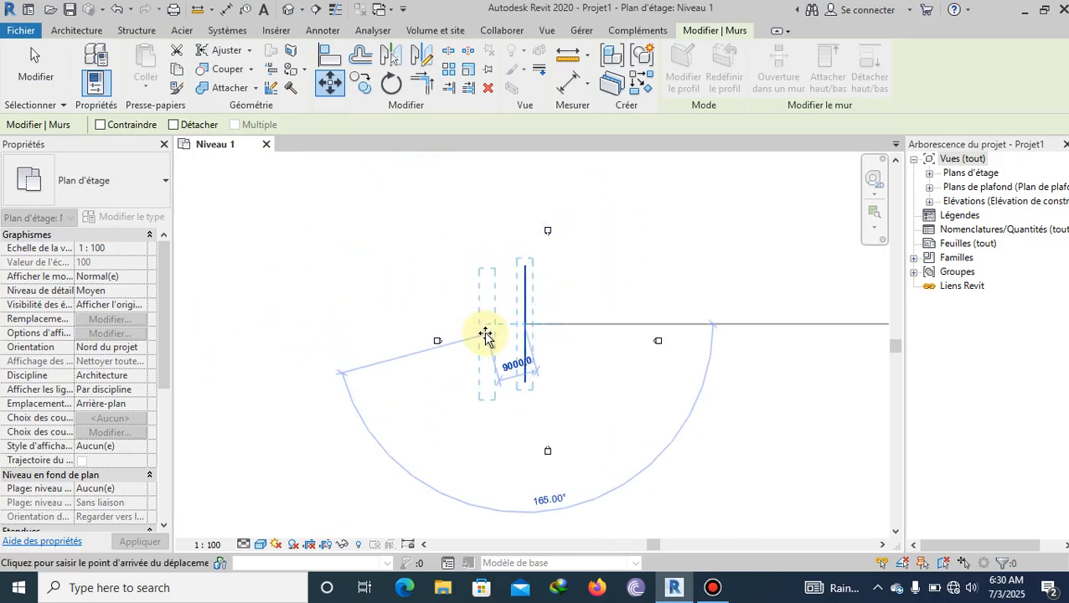
{"action": "left_click", "coordinate": [493, 336]}
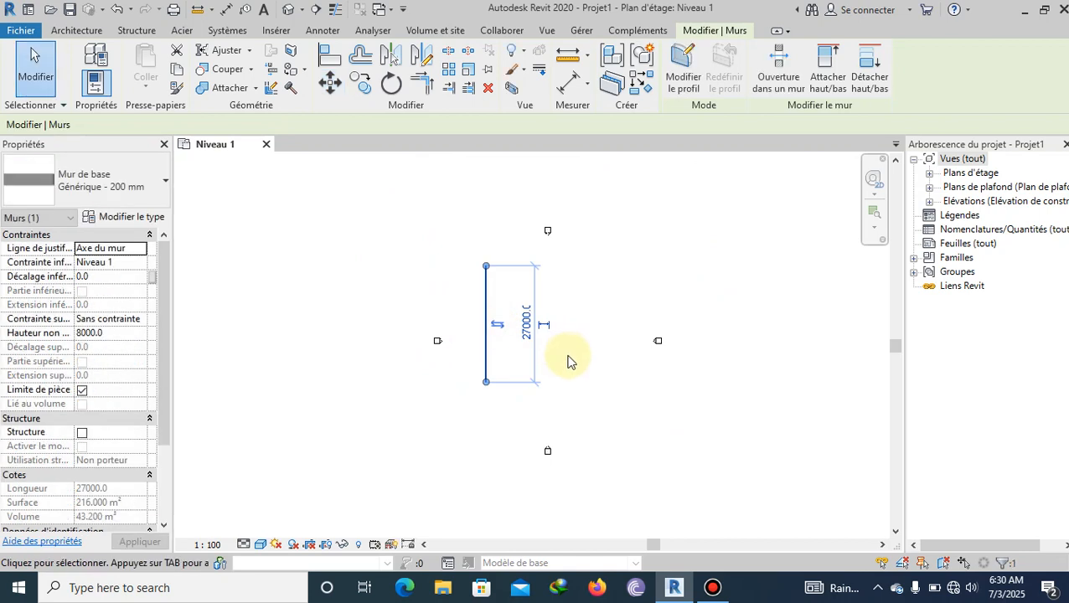
{"action": "left_click", "coordinate": [543, 365]}
{"action": "left_click", "coordinate": [486, 327]}
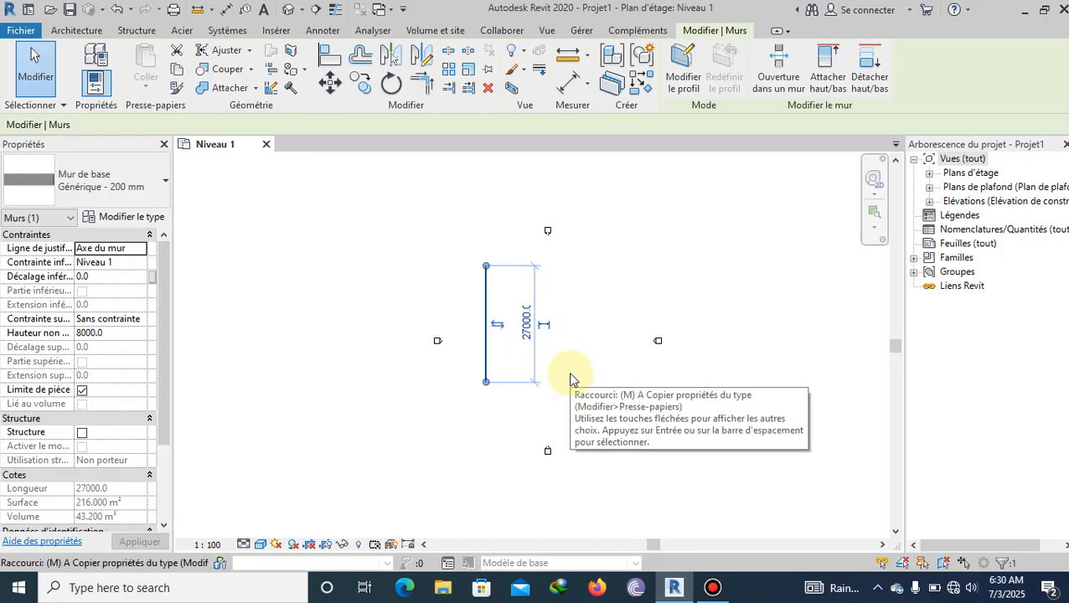
{"action": "key", "text": "m"}
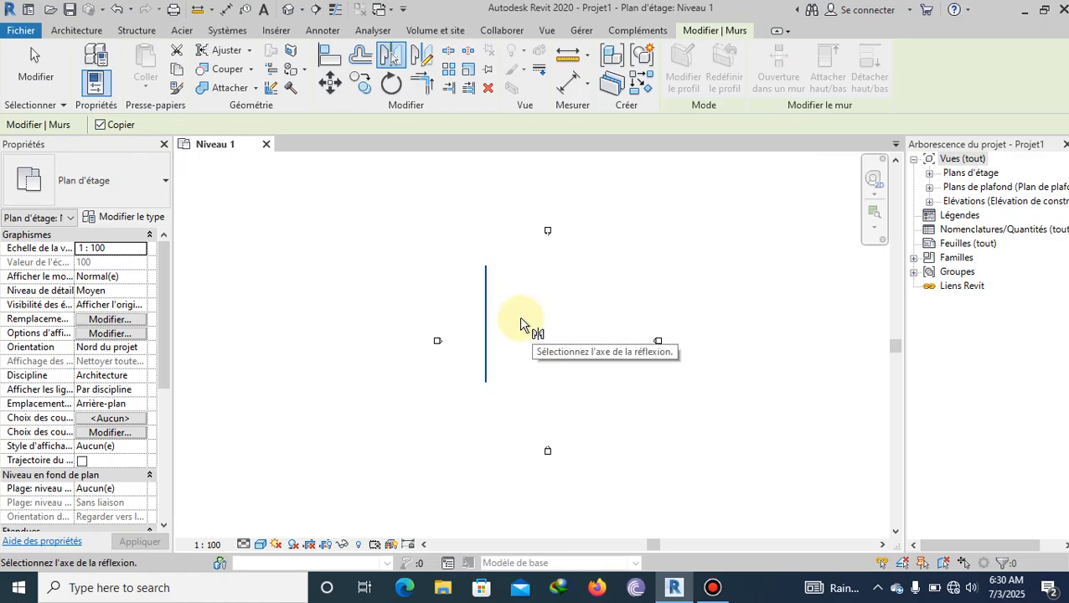
{"action": "left_click", "coordinate": [492, 321]}
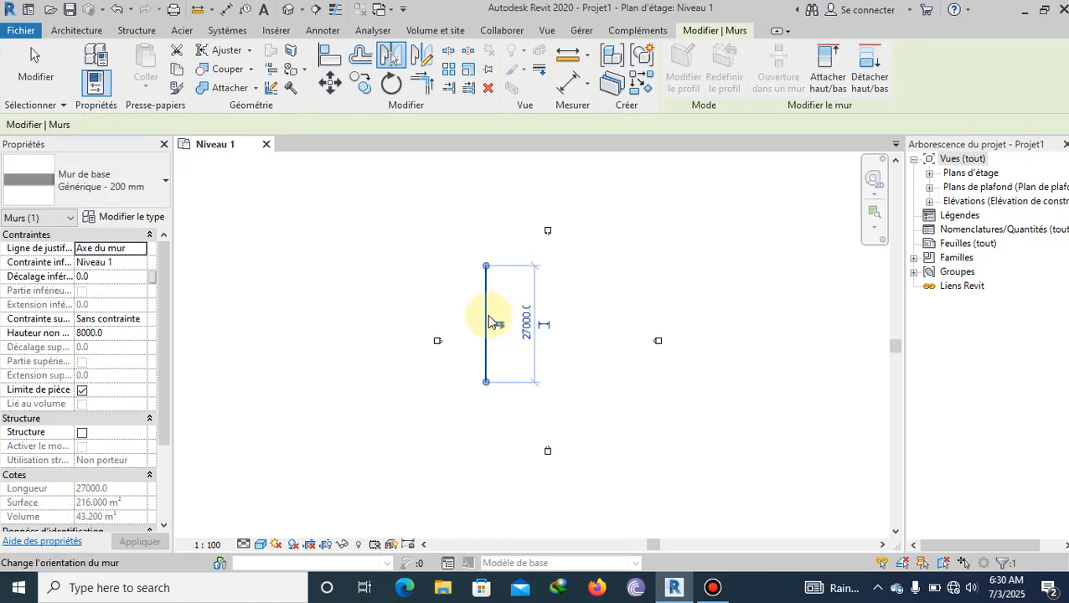
{"action": "left_click", "coordinate": [667, 364]}
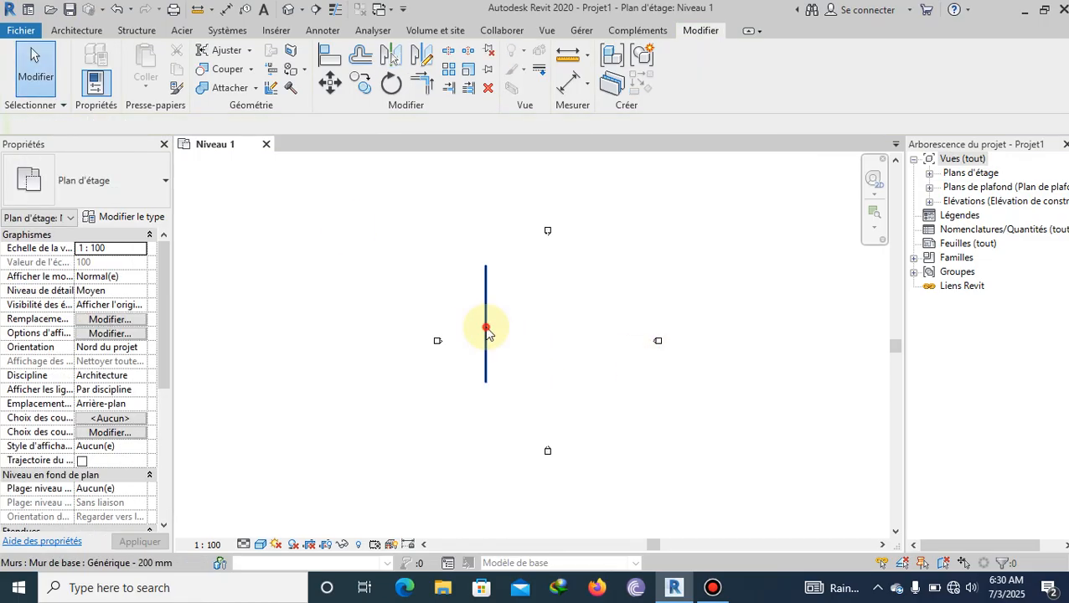
- Move the wall by its midpoint up and right, to just left of the east elevation marker
{"action": "left_click", "coordinate": [490, 333]}
{"action": "key", "text": "m"}
{"action": "key", "text": "v"}
{"action": "left_click", "coordinate": [485, 323]}
{"action": "left_click", "coordinate": [599, 282]}
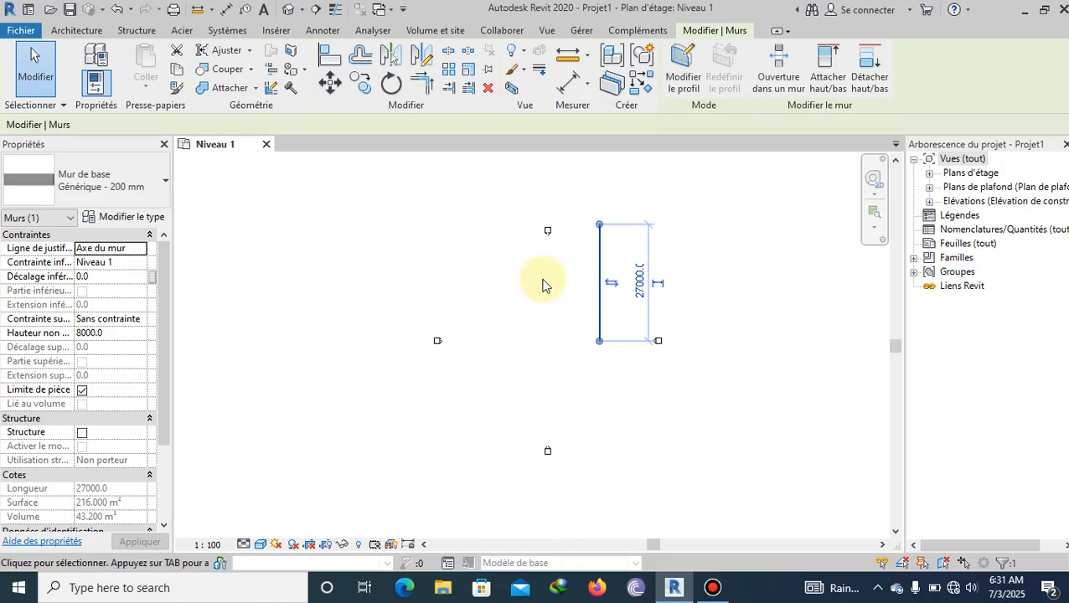
- Move the wall horizontally by its midpoint to the left, beside the west elevation marker
{"action": "key", "text": "m"}
{"action": "key", "text": "v"}
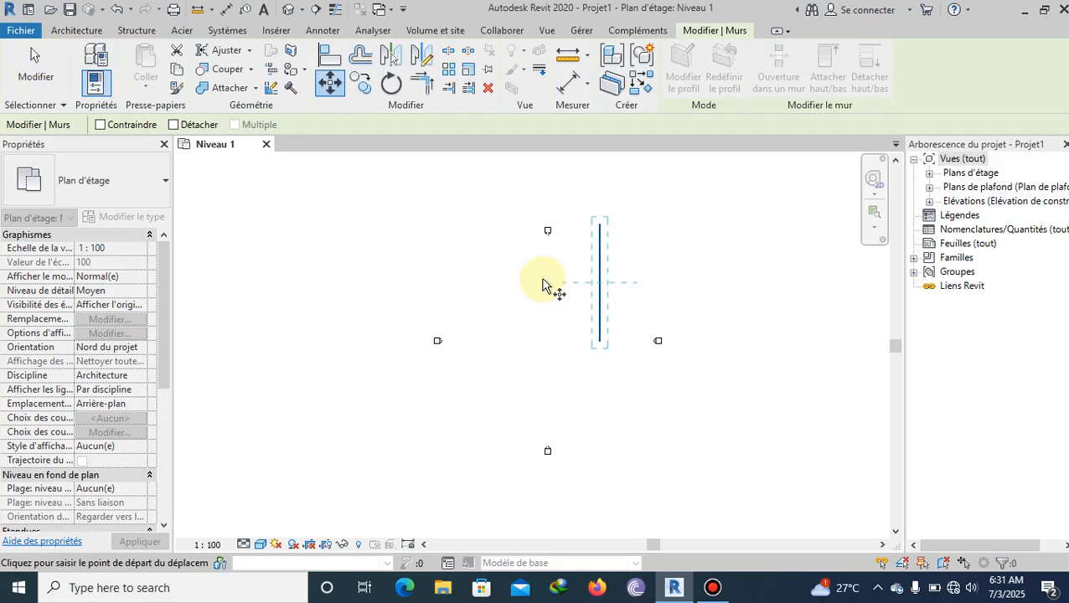
{"action": "left_click", "coordinate": [599, 283]}
{"action": "left_click", "coordinate": [431, 284]}
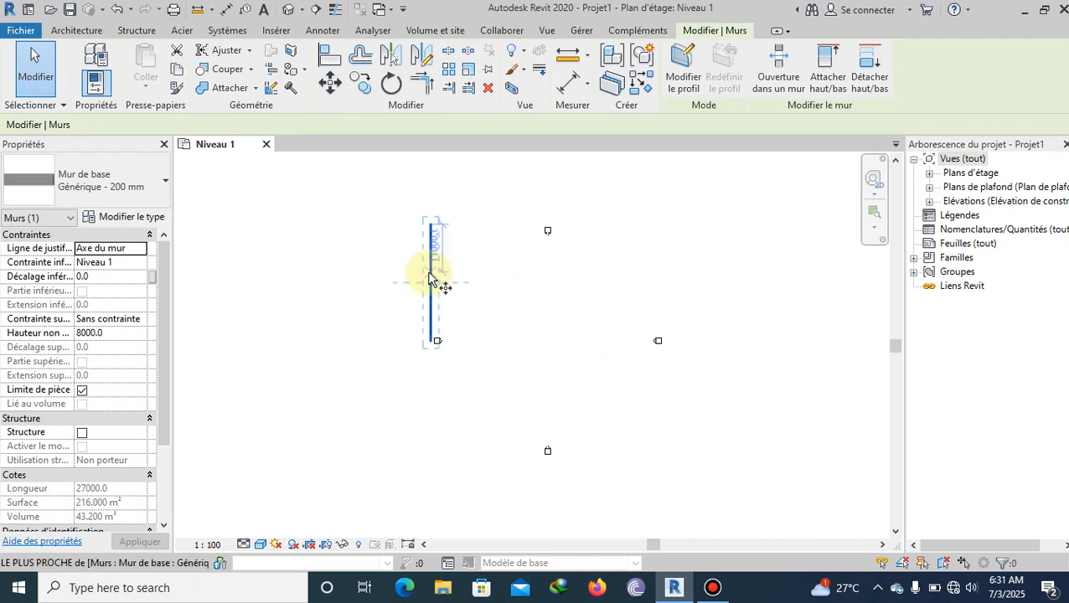
- Move the wall about 32000 mm diagonally down and right at 30°, to the centre between the elevation markers
{"action": "key", "text": "m"}
{"action": "key", "text": "v"}
{"action": "left_click", "coordinate": [431, 271]}
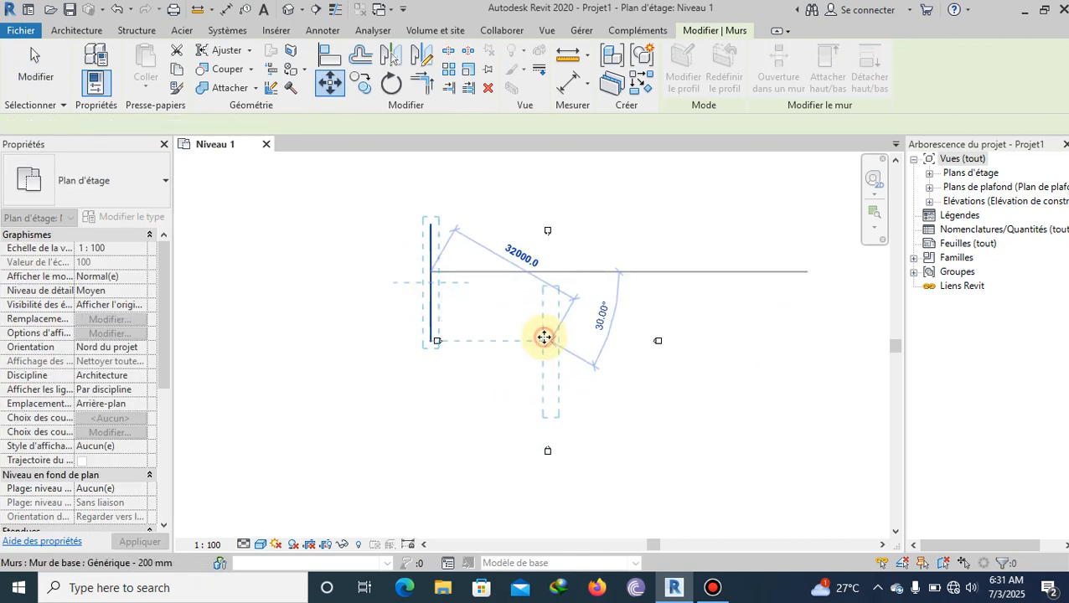
{"action": "left_click", "coordinate": [549, 339]}
{"action": "scroll", "coordinate": [544, 337], "scroll_direction": "up", "scroll_amount": 2}
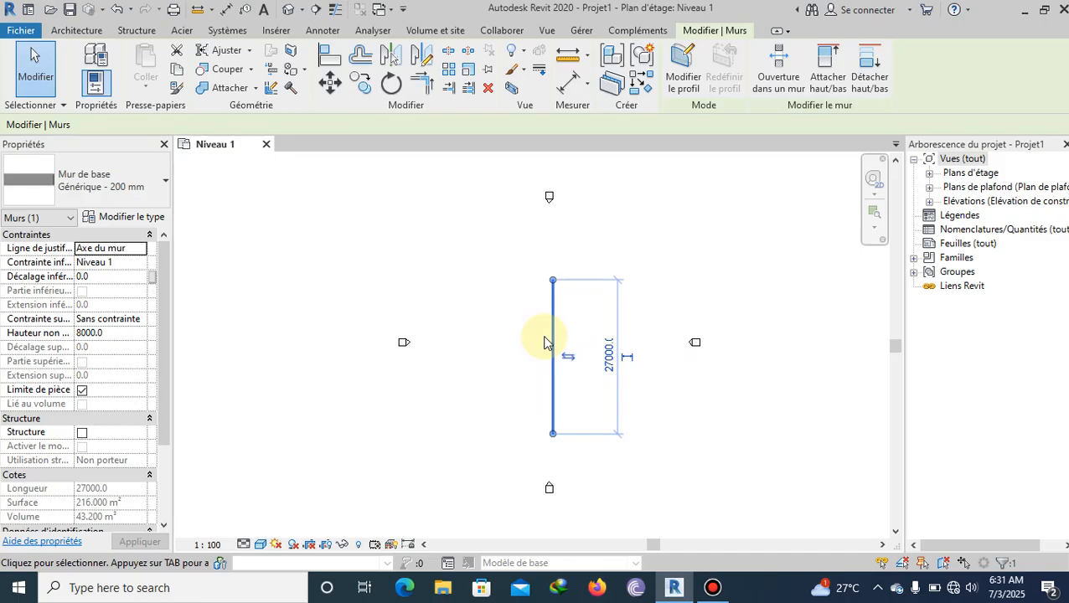
{"action": "left_click", "coordinate": [408, 254]}
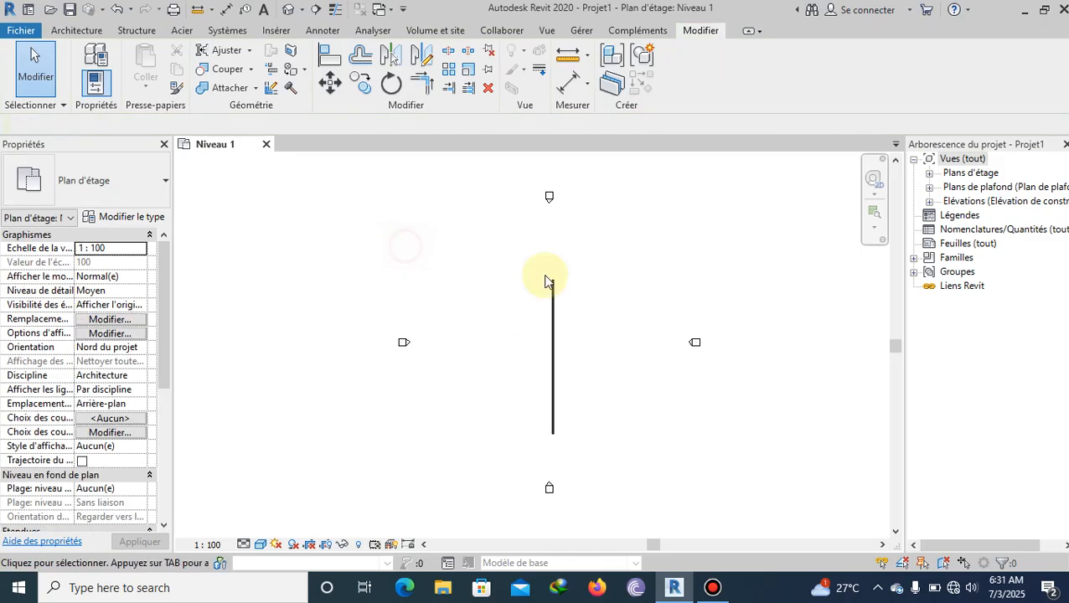
- Nudge the wall in small increments in several directions, ending slightly higher and left of the north and south elevation markers
{"action": "left_click", "coordinate": [553, 337]}
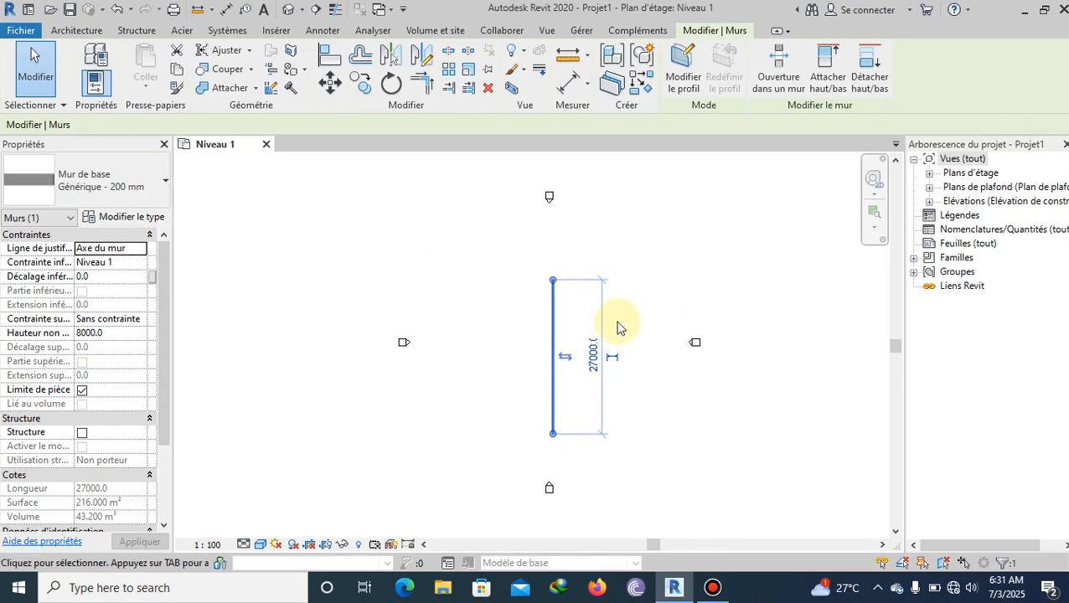
{"action": "key", "text": "Left"}
{"action": "key", "text": "Left"}
{"action": "key", "text": "Left"}
{"action": "key", "text": "Left"}
{"action": "key", "text": "Left"}
{"action": "key", "text": "Left"}
{"action": "key", "text": "Left"}
{"action": "key", "text": "Left"}
{"action": "key", "text": "Left"}
{"action": "key", "text": "Left"}
{"action": "key", "text": "Left"}
{"action": "key", "text": "Left"}
{"action": "key", "text": "Up"}
{"action": "key", "text": "Up"}
{"action": "key", "text": "Up"}
{"action": "key", "text": "Up"}
{"action": "key", "text": "Up"}
{"action": "key", "text": "Up"}
{"action": "key", "text": "Up"}
{"action": "key", "text": "Right"}
{"action": "key", "text": "Right"}
{"action": "key", "text": "Right"}
{"action": "key", "text": "Right"}
{"action": "key", "text": "Up"}
{"action": "key", "text": "Up"}
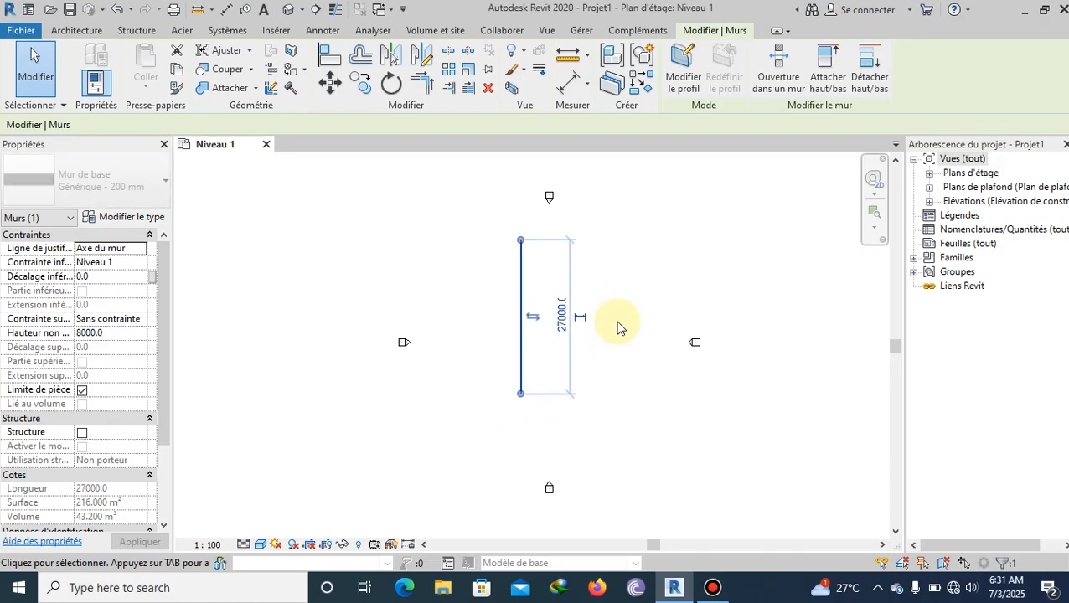
{"action": "key", "text": "Left"}
{"action": "key", "text": "Left"}
{"action": "key", "text": "Left"}
{"action": "key", "text": "Left"}
{"action": "key", "text": "Left"}
{"action": "key", "text": "Up"}
{"action": "key", "text": "Up"}
{"action": "key", "text": "Right"}
{"action": "key", "text": "Right"}
{"action": "key", "text": "Right"}
{"action": "key", "text": "Right"}
{"action": "key", "text": "Right"}
{"action": "key", "text": "Right"}
{"action": "key", "text": "Right"}
{"action": "key", "text": "Right"}
{"action": "key", "text": "Right"}
{"action": "key", "text": "Down"}
{"action": "key", "text": "Down"}
{"action": "key", "text": "Down"}
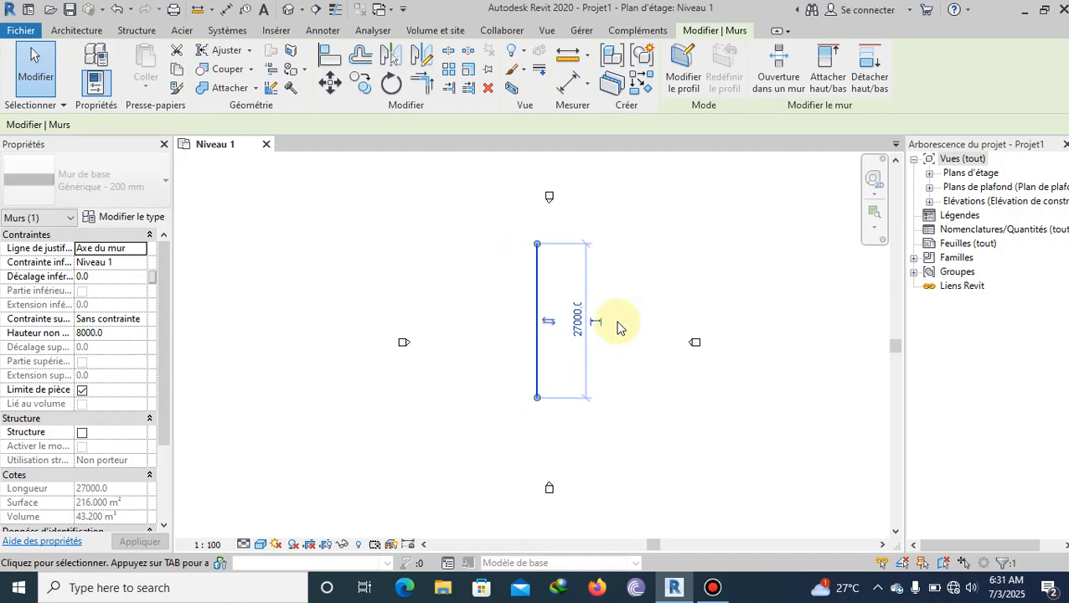
{"action": "key", "text": "Down"}
{"action": "key", "text": "Down"}
{"action": "key", "text": "Down"}
{"action": "key", "text": "Down"}
{"action": "key", "text": "Right"}
{"action": "key", "text": "Right"}
{"action": "key", "text": "Down"}
{"action": "key", "text": "Down"}
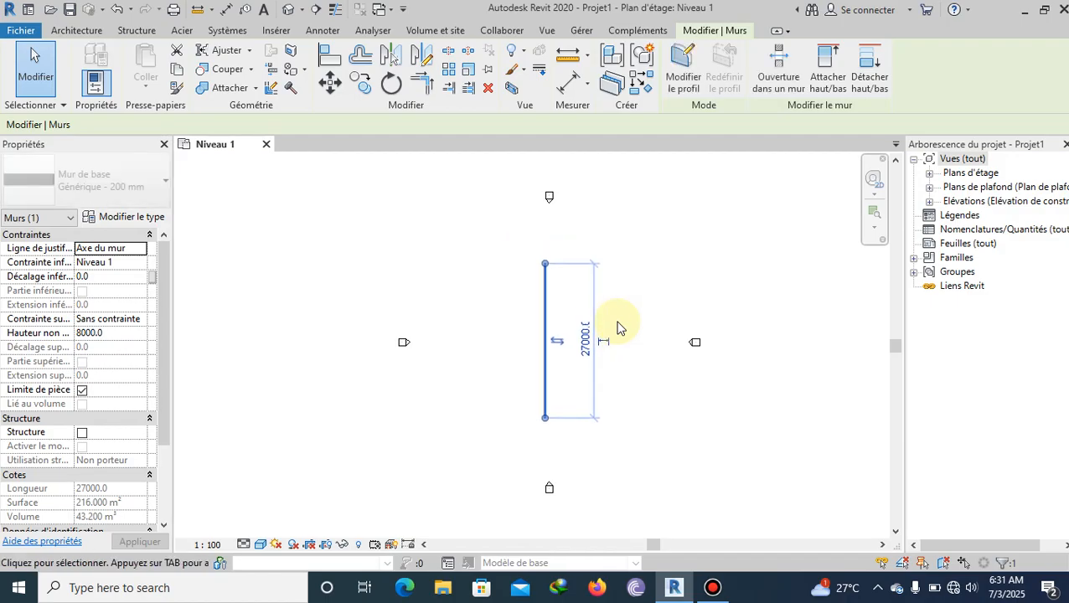
{"action": "key", "text": "Left"}
{"action": "key", "text": "Left"}
{"action": "key", "text": "Left"}
{"action": "key", "text": "Left"}
{"action": "key", "text": "Left"}
{"action": "key", "text": "Left"}
{"action": "key", "text": "Left"}
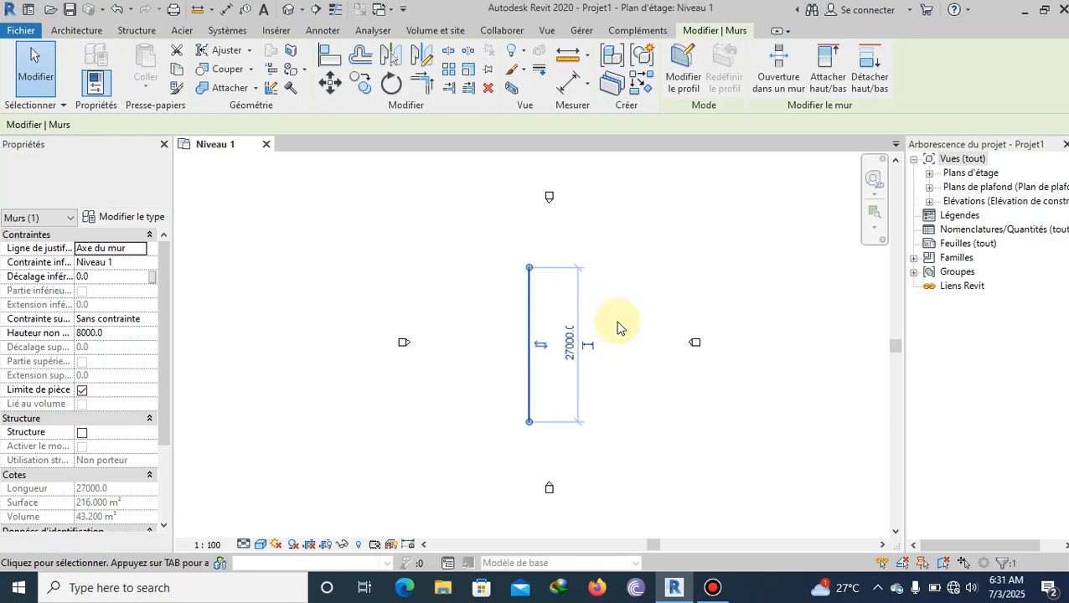
{"action": "left_click", "coordinate": [617, 322]}
- Move the wall horizontally from its midpoint by exactly 10000 mm to the right
{"action": "left_click", "coordinate": [516, 293]}
{"action": "left_click", "coordinate": [332, 84]}
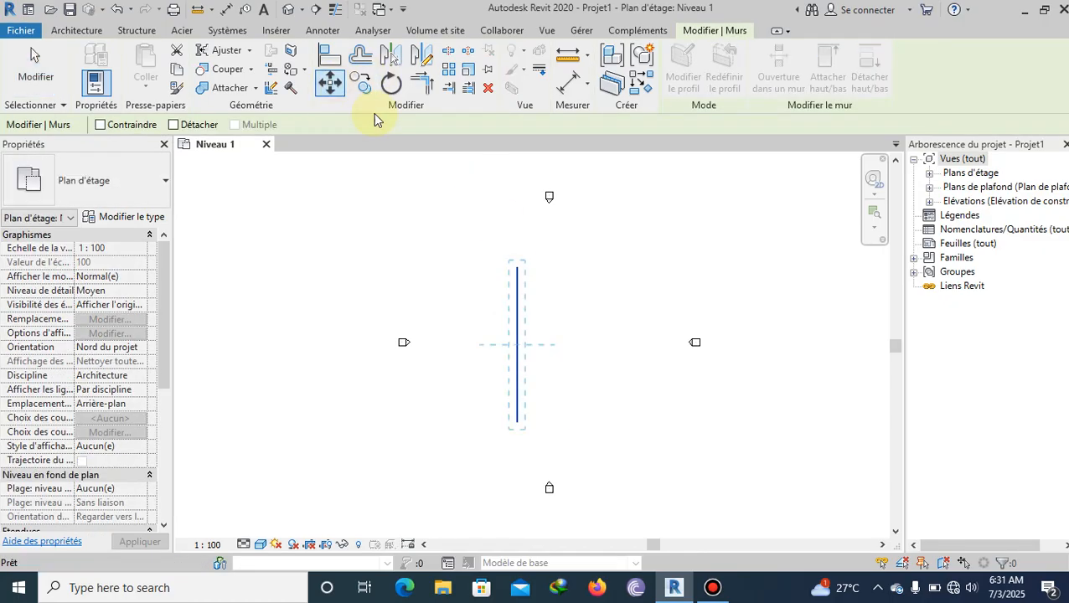
{"action": "left_click", "coordinate": [518, 343]}
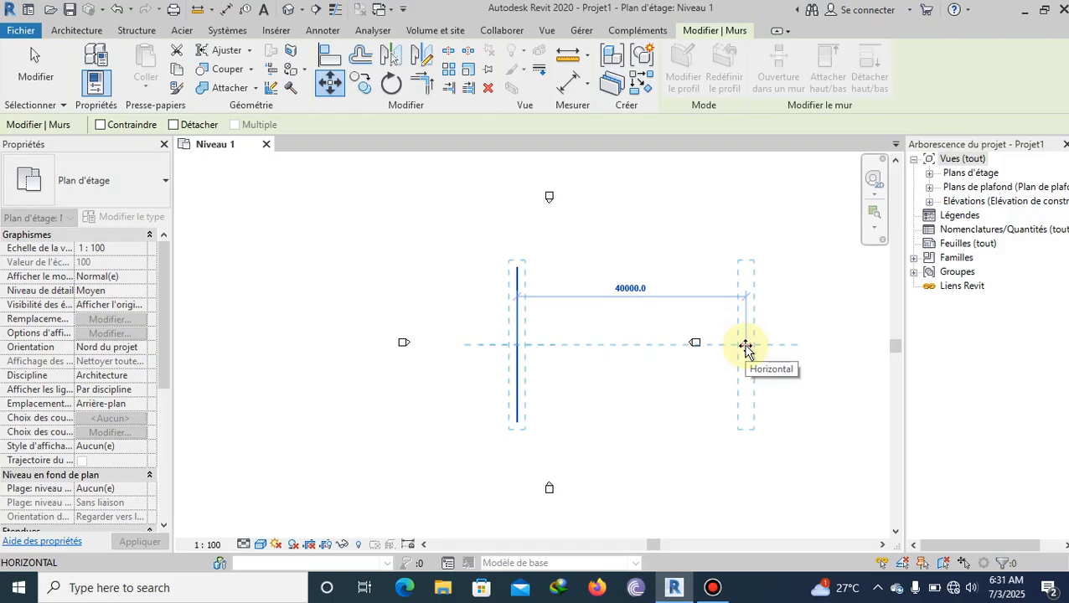
{"action": "type", "text": "0000"}
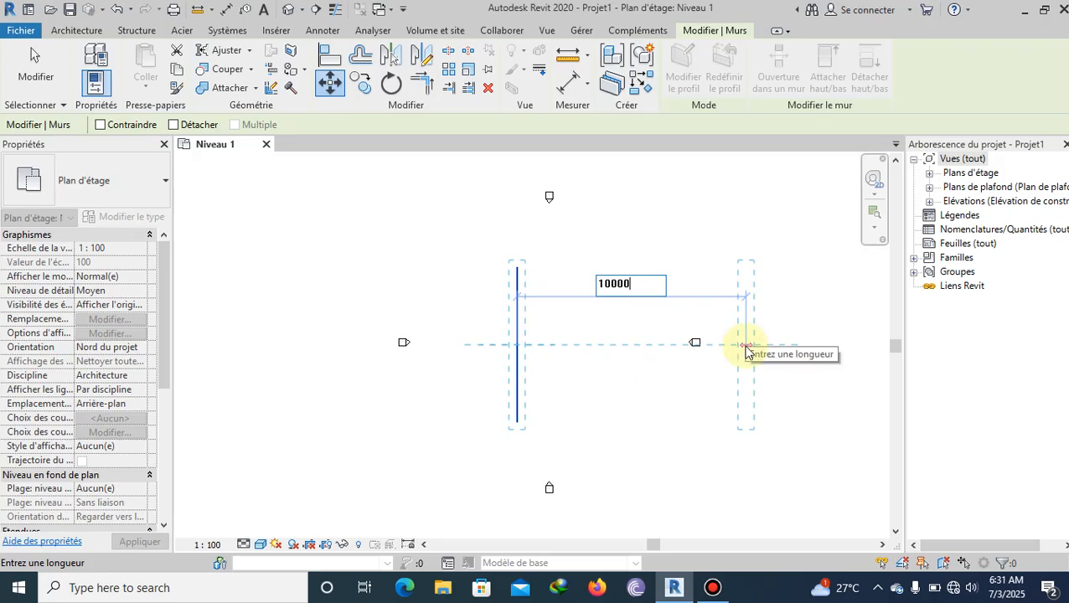
{"action": "key", "text": "Return"}
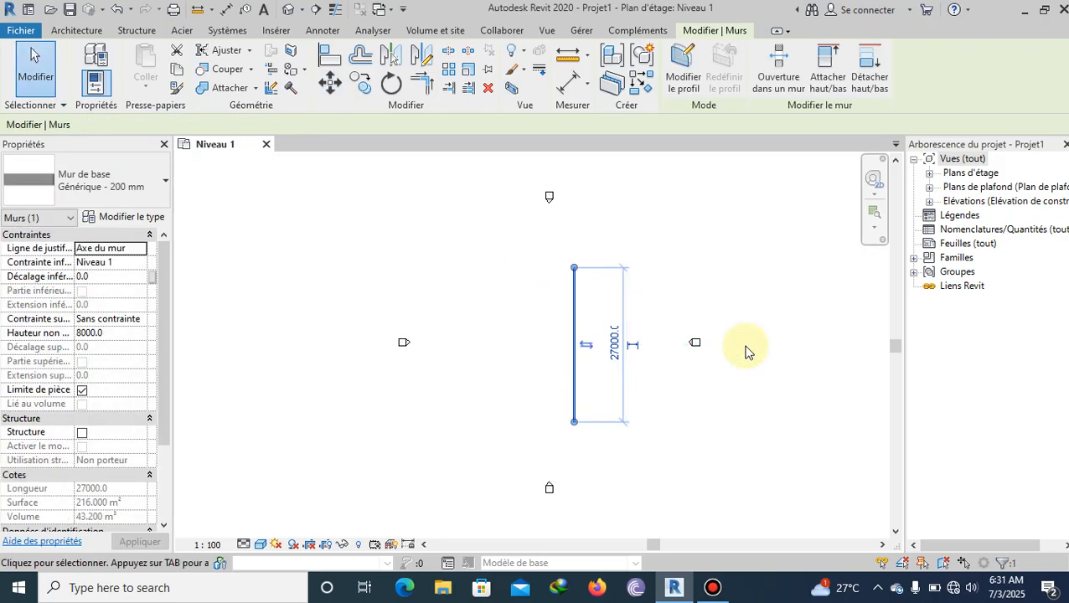
- Move the wall another 20000 mm horizontally to the right, up to the east elevation marker
{"action": "scroll", "coordinate": [394, 335], "scroll_direction": "down", "scroll_amount": 2}
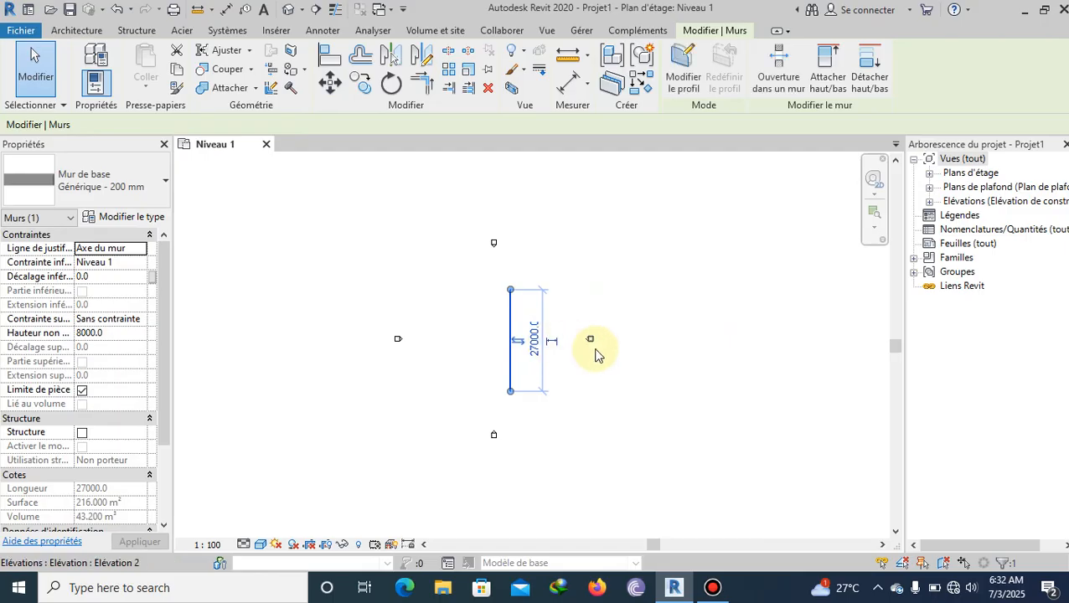
{"action": "scroll", "coordinate": [518, 342], "scroll_direction": "up", "scroll_amount": 2}
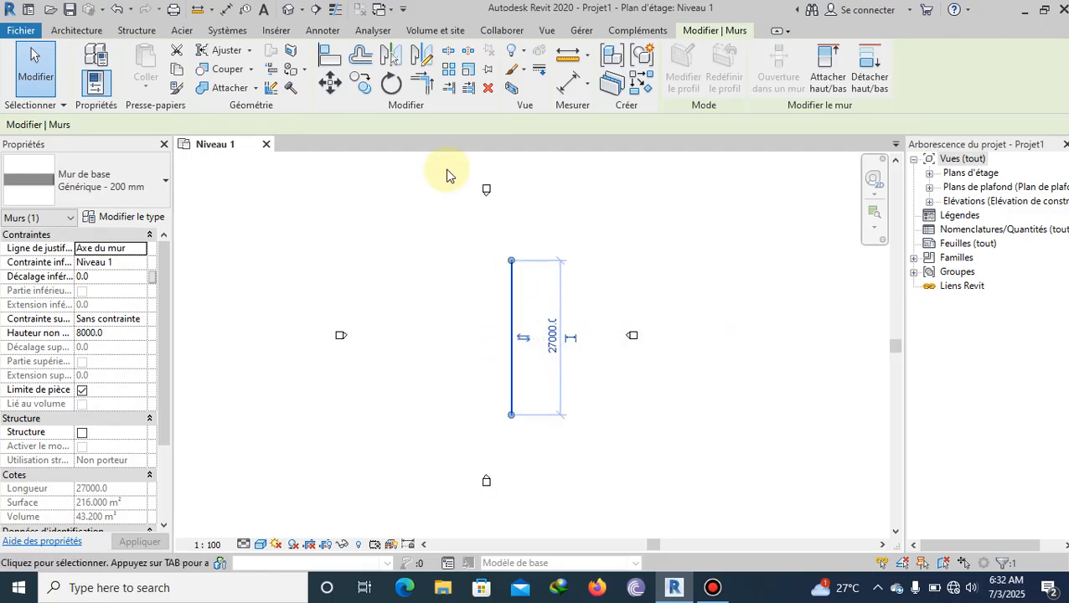
{"action": "left_click", "coordinate": [329, 82]}
{"action": "left_click", "coordinate": [516, 338]}
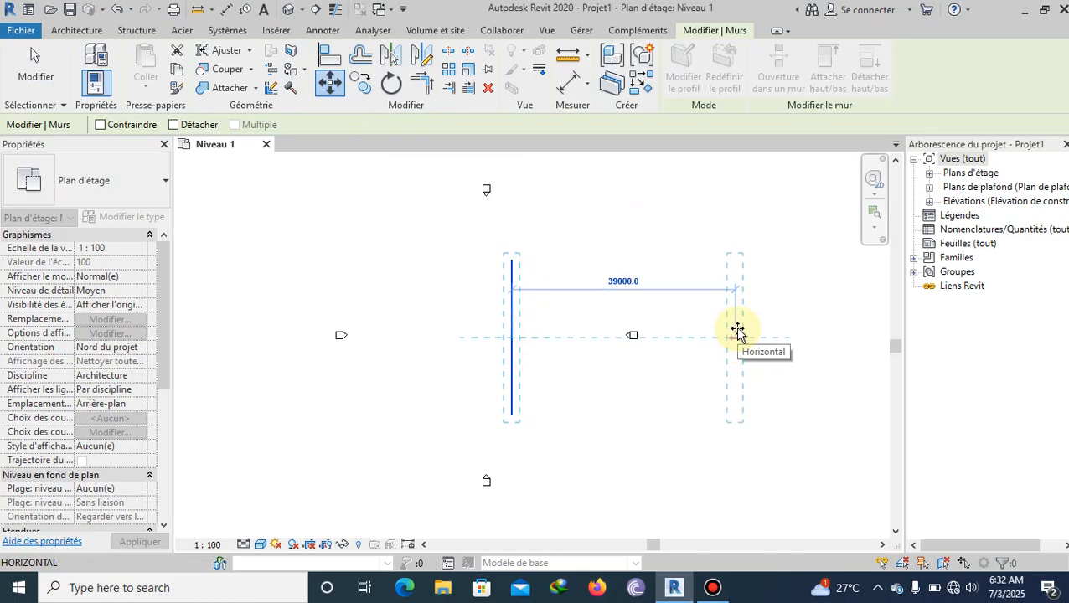
{"action": "type", "text": "20000"}
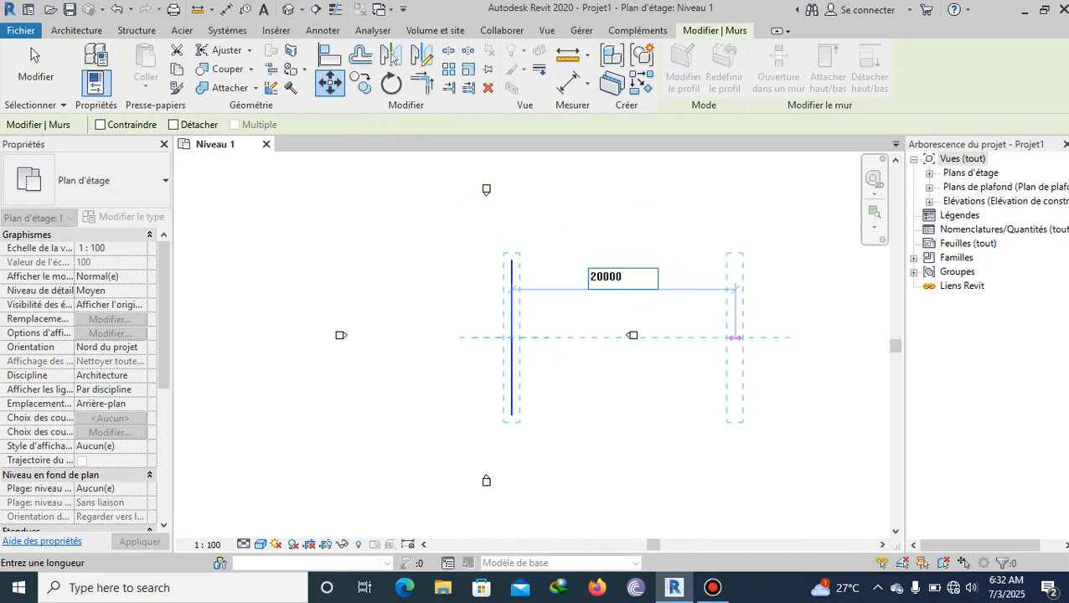
{"action": "key", "text": "Return"}
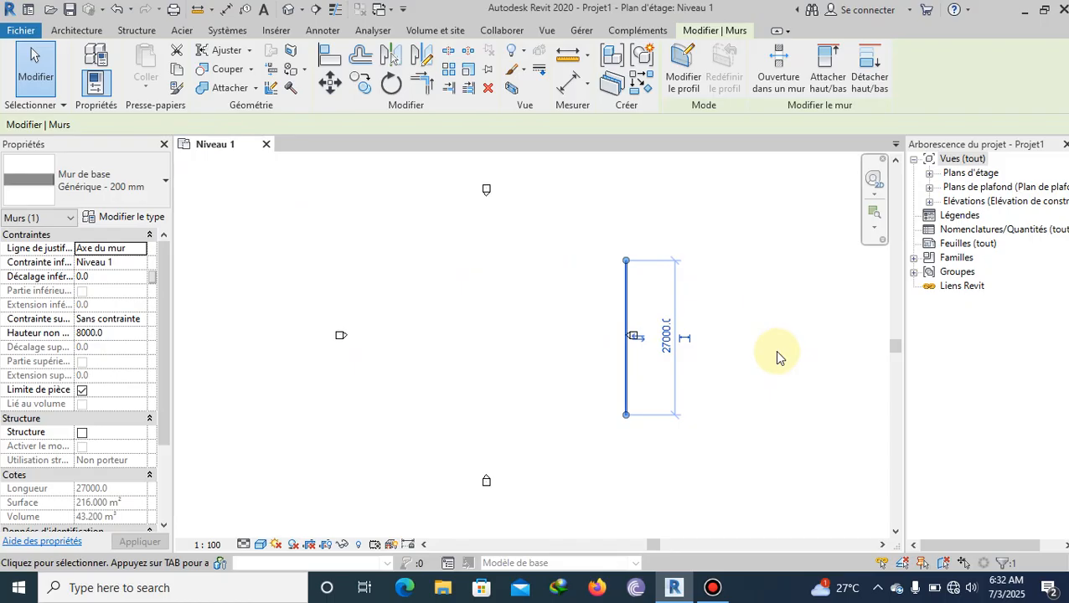
- Move the wall by its midpoint horizontally back to the left, to just left of the north and south elevation markers
{"action": "scroll", "coordinate": [776, 356], "scroll_direction": "down", "scroll_amount": 2}
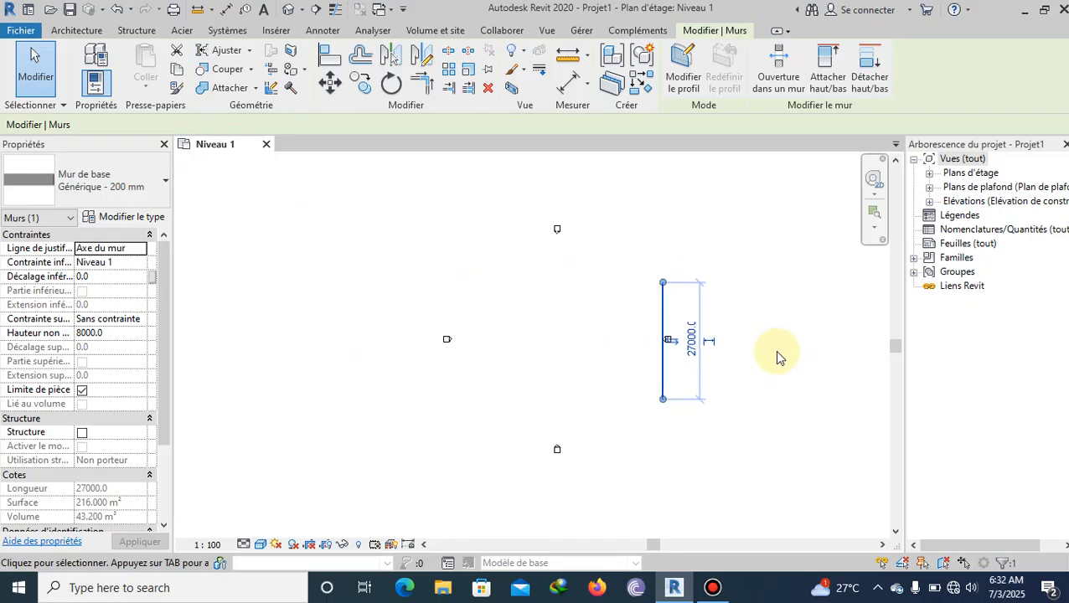
{"action": "scroll", "coordinate": [682, 268], "scroll_direction": "up", "scroll_amount": 1}
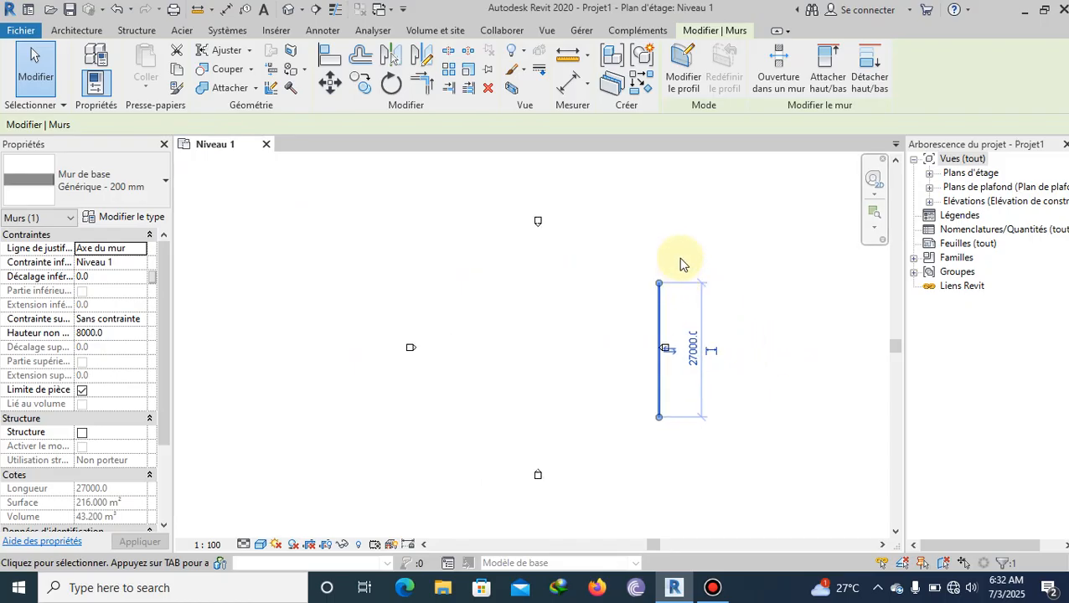
{"action": "left_click", "coordinate": [330, 81]}
{"action": "left_click", "coordinate": [657, 347]}
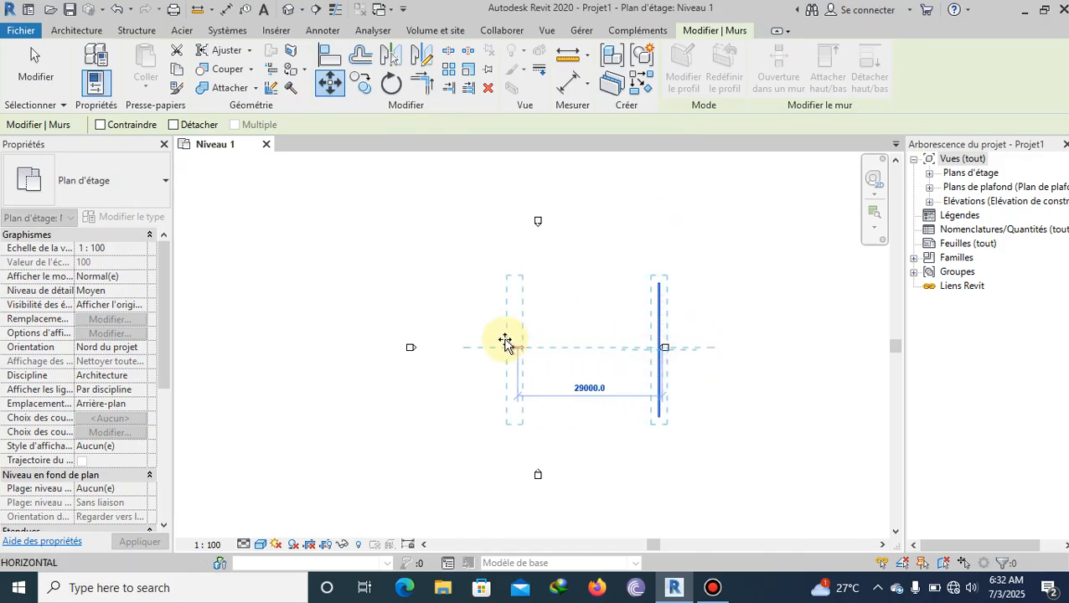
{"action": "left_click", "coordinate": [506, 343]}
- Enable the Contraindre option and move the wall horizontally to the right, in line with the north and south elevation markers
{"action": "left_click", "coordinate": [329, 81]}
{"action": "left_click", "coordinate": [101, 124]}
{"action": "left_click", "coordinate": [499, 342]}
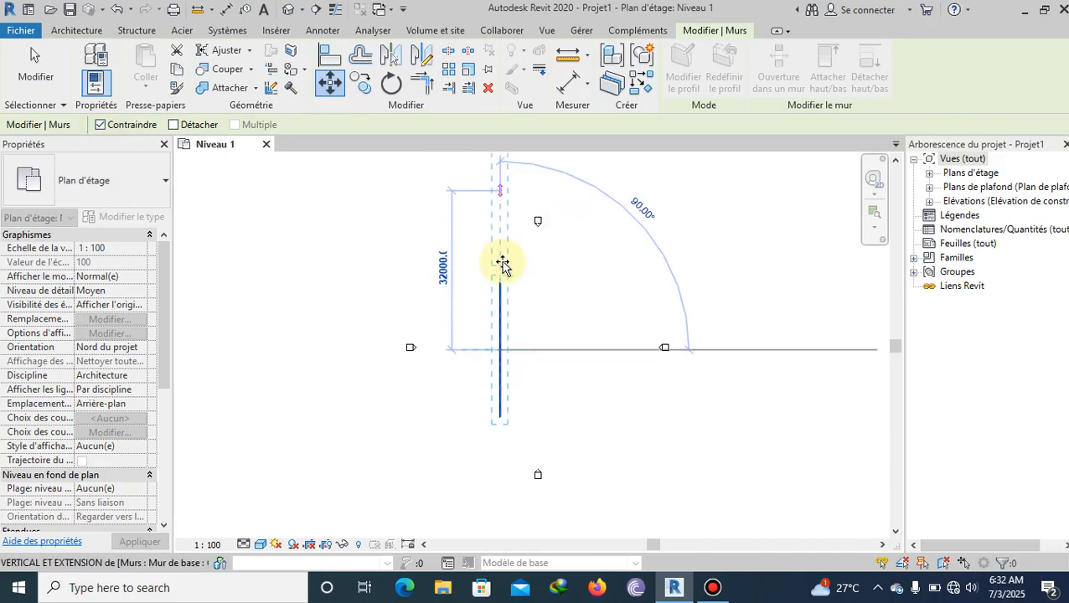
{"action": "left_click", "coordinate": [540, 356]}
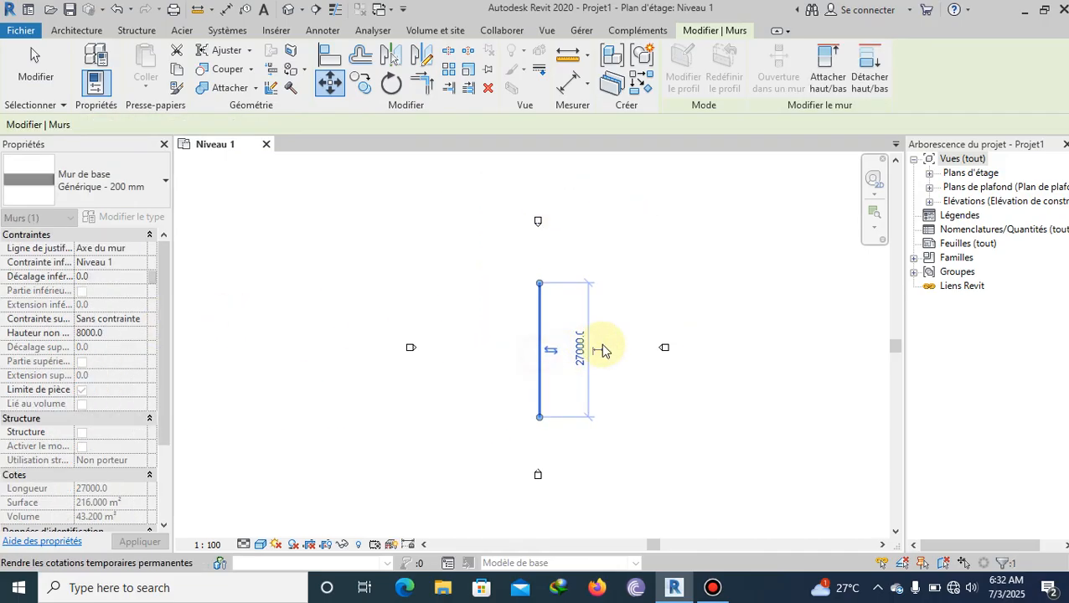
{"action": "key", "text": "Escape"}
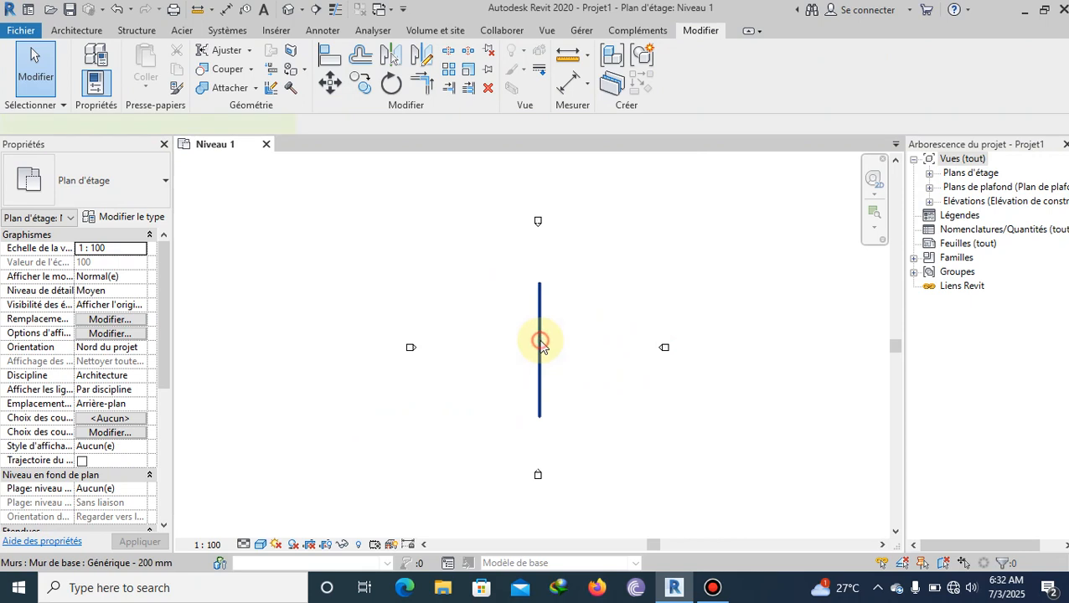
- Move the wall horizontally to the left with Contraindre enabled, roughly midway between the west elevation marker and the centre
{"action": "left_click", "coordinate": [540, 343]}
{"action": "key", "text": "m"}
{"action": "key", "text": "v"}
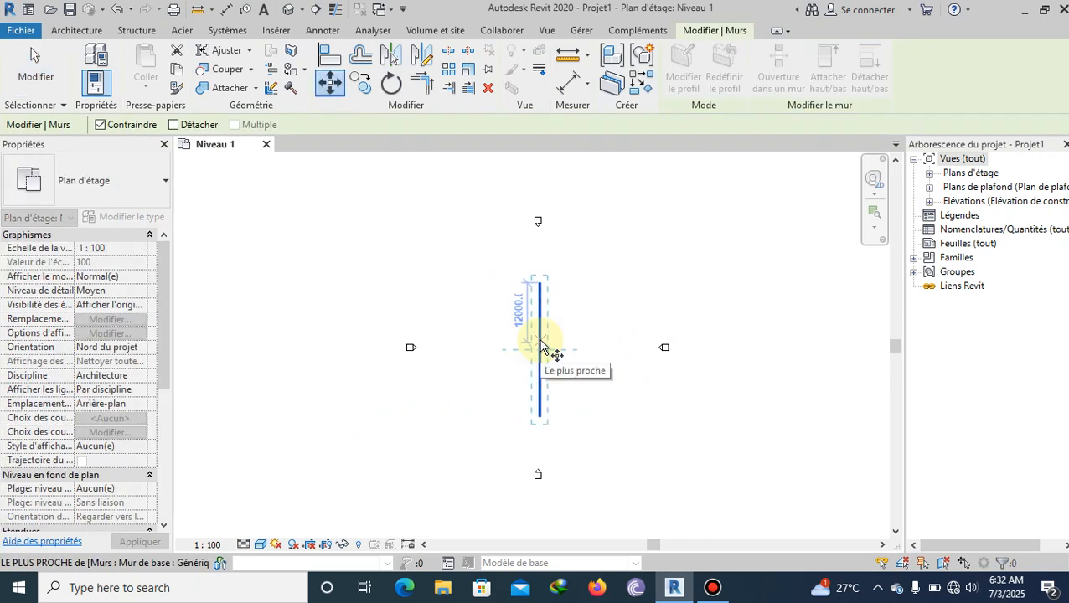
{"action": "left_click", "coordinate": [553, 351]}
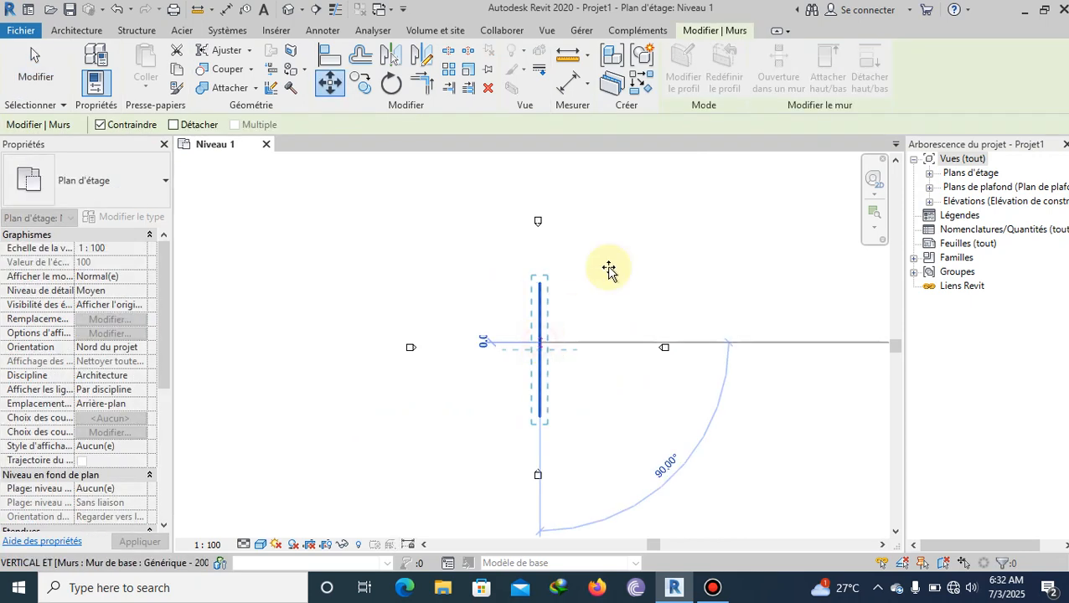
{"action": "left_click", "coordinate": [491, 348]}
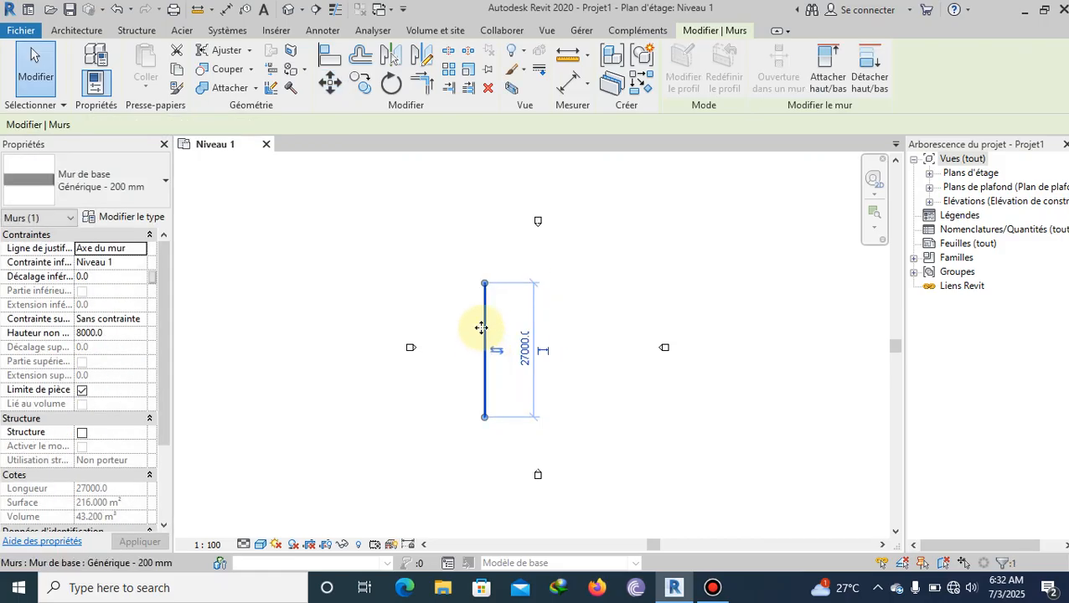
- Nudge the wall slightly up and to the right in small increments until it lines up with the north and south elevation markers
{"action": "left_click_drag", "start_coordinate": [480, 332], "coordinate": [481, 326]}
{"action": "key", "text": "Up"}
{"action": "key", "text": "Up"}
{"action": "key", "text": "Up"}
{"action": "key", "text": "Right"}
{"action": "key", "text": "Right"}
{"action": "key", "text": "Right"}
{"action": "key", "text": "Right"}
{"action": "key", "text": "Right"}
{"action": "key", "text": "Right"}
{"action": "key", "text": "Right"}
{"action": "key", "text": "Right"}
{"action": "key", "text": "Right"}
{"action": "key", "text": "Right"}
{"action": "key", "text": "Right"}
{"action": "key", "text": "Right"}
{"action": "key", "text": "Right"}
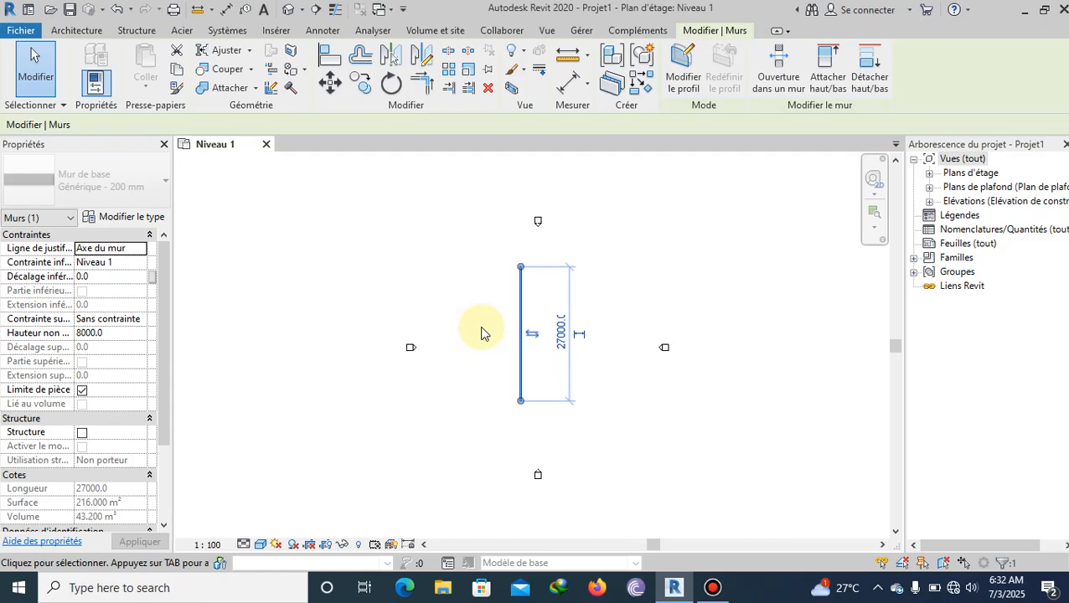
{"action": "key", "text": "Right"}
{"action": "key", "text": "Right"}
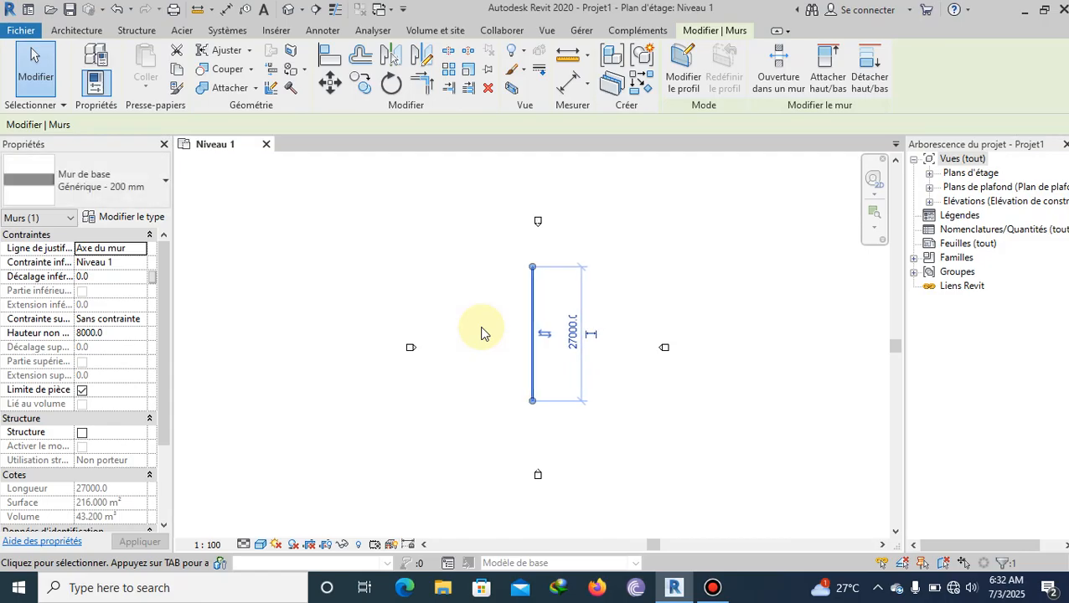
{"action": "left_click", "coordinate": [482, 335]}
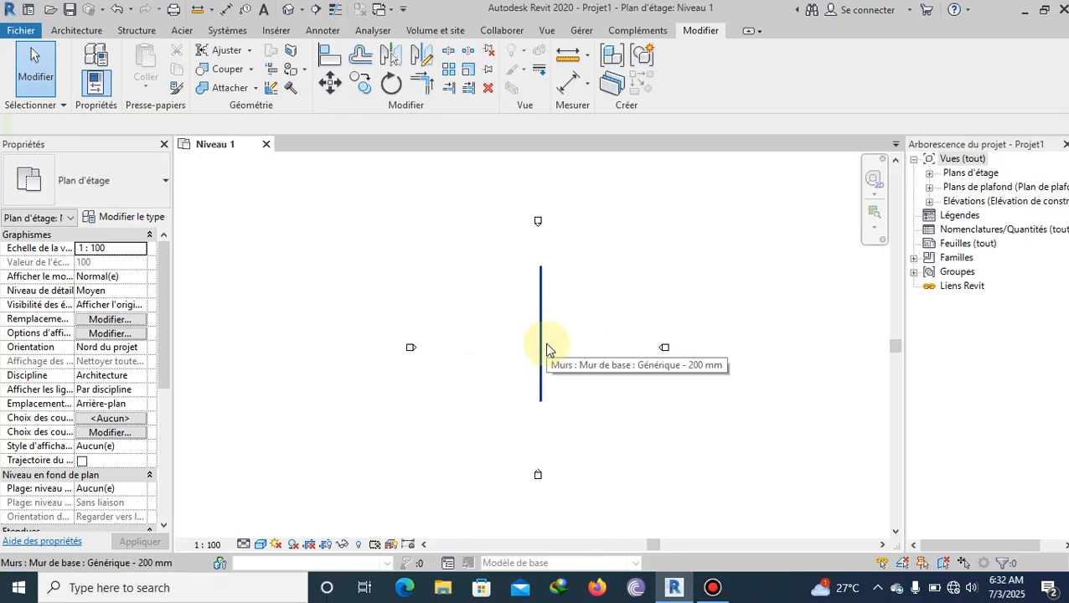
- Move the wall from its midpoint 40000 mm horizontally to the right, past the east elevation marker
{"action": "left_click", "coordinate": [545, 347]}
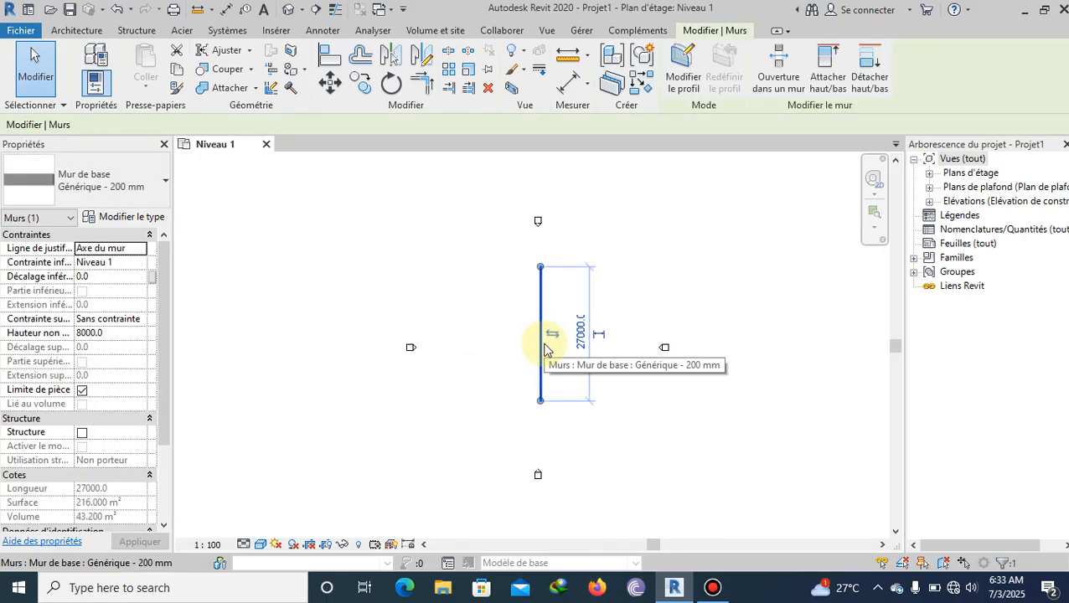
{"action": "key", "text": "m"}
{"action": "key", "text": "v"}
{"action": "left_click", "coordinate": [542, 336]}
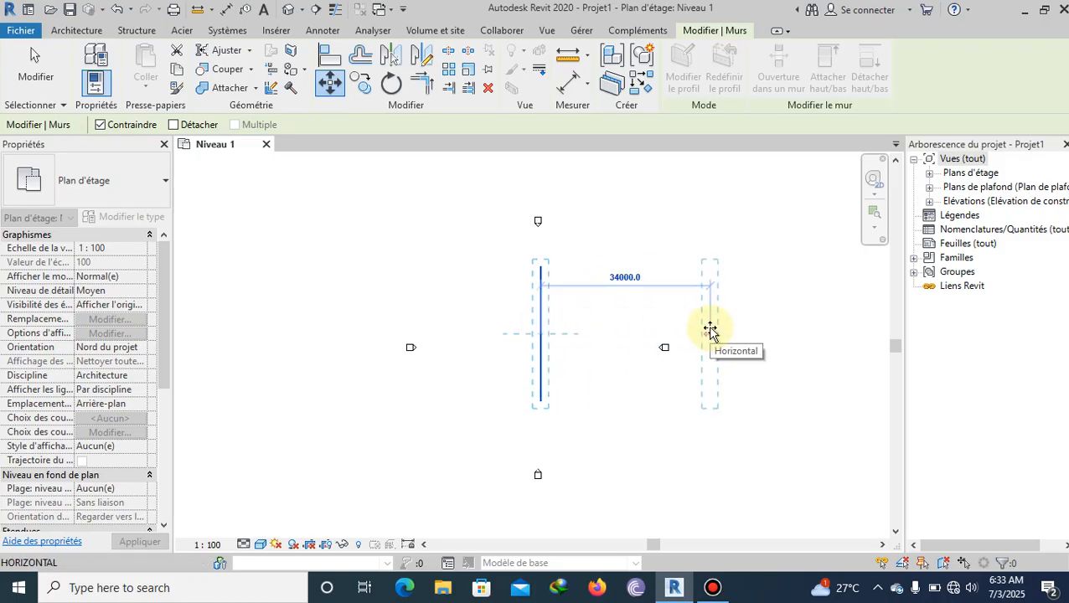
{"action": "type", "text": "400"}
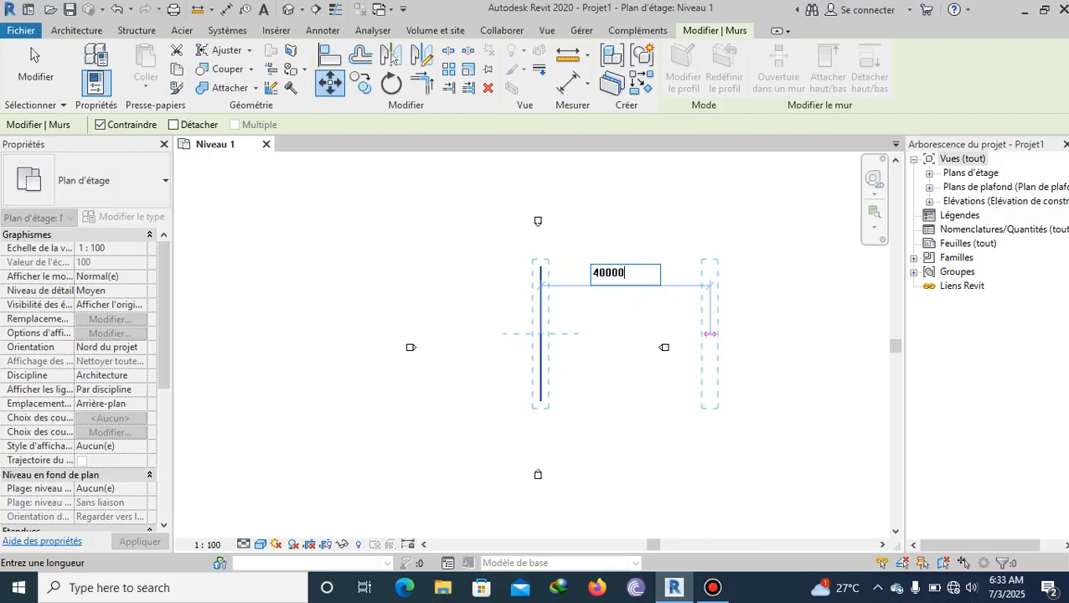
{"action": "type", "text": "00"}
{"action": "key", "text": "Return"}
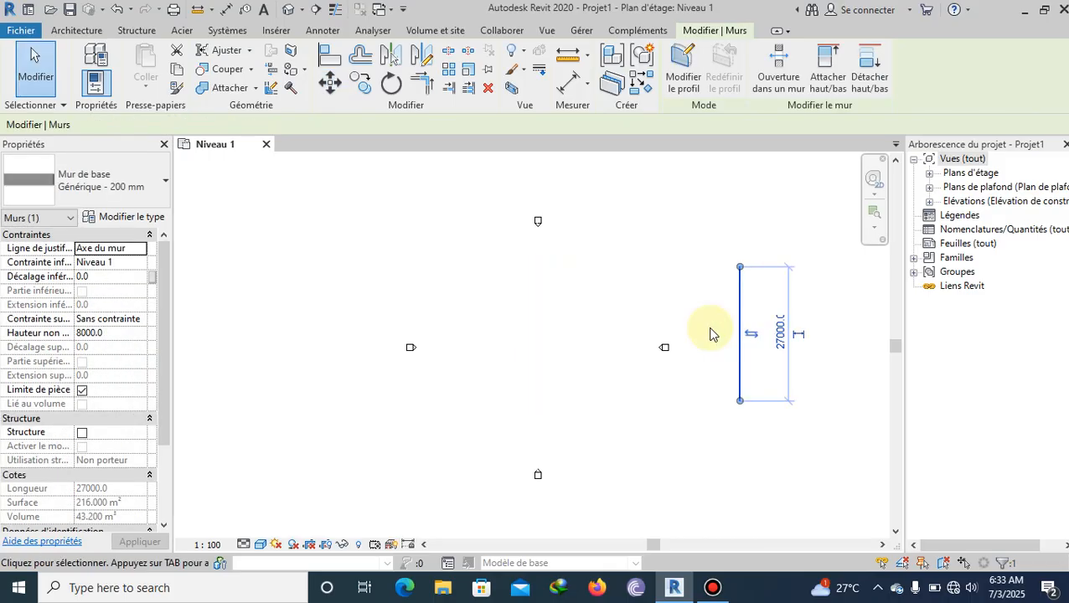